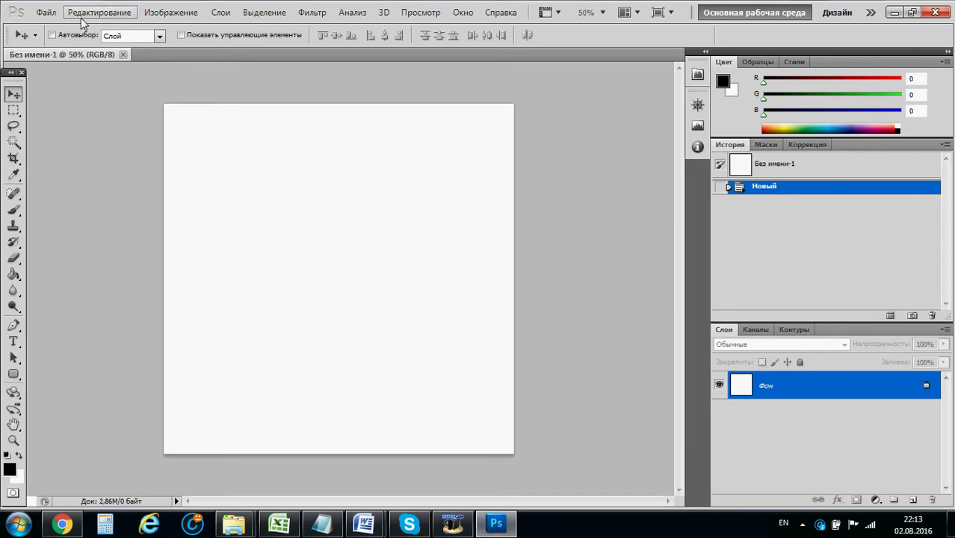
click(46, 12)
click(70, 38)
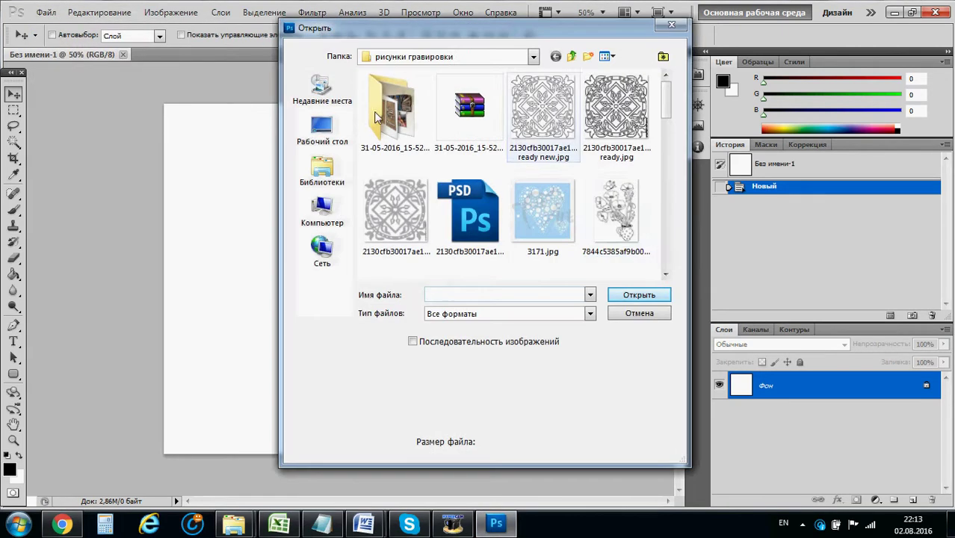
scroll(654, 156, down, 5)
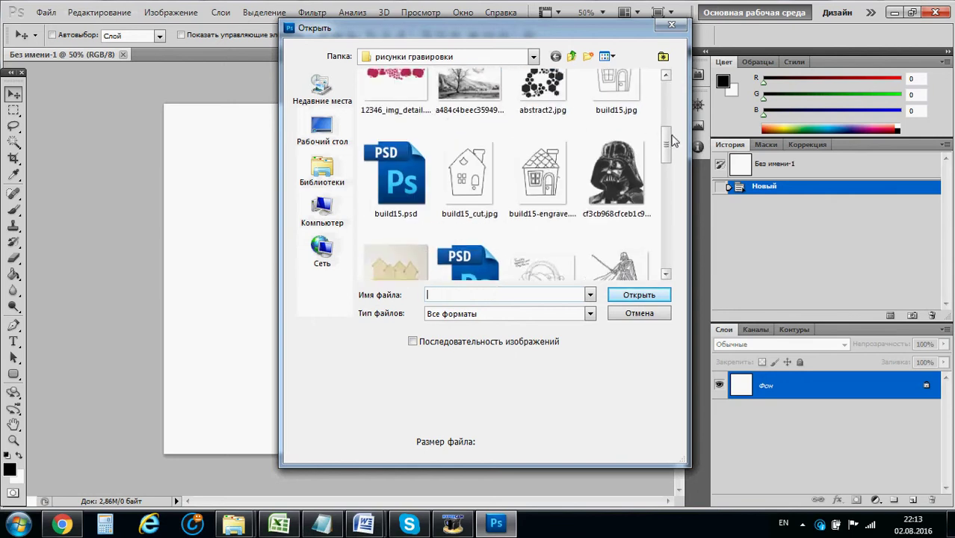
click(633, 161)
Open the Darth Vader JPG, zoom to 200%, and add an empty layer Слой 1.
double_click(632, 158)
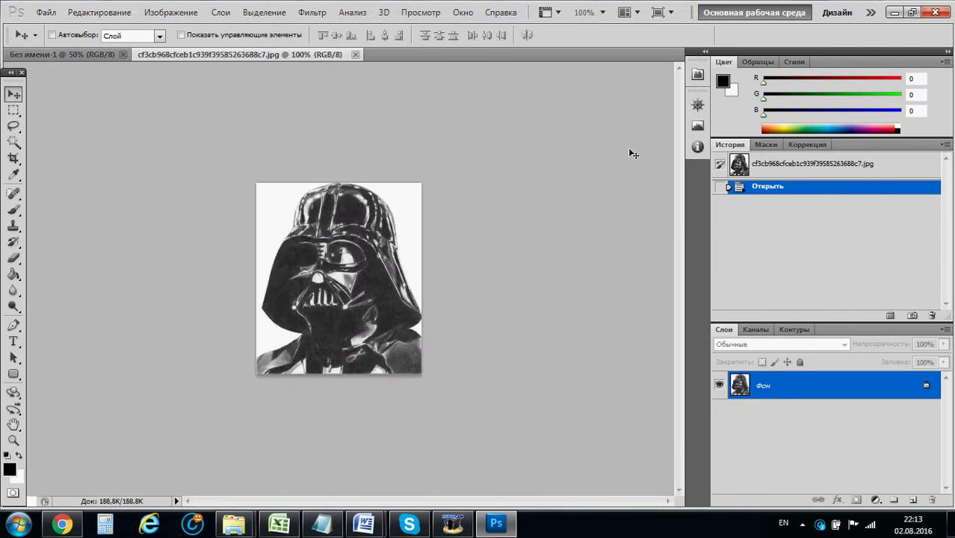
click(602, 13)
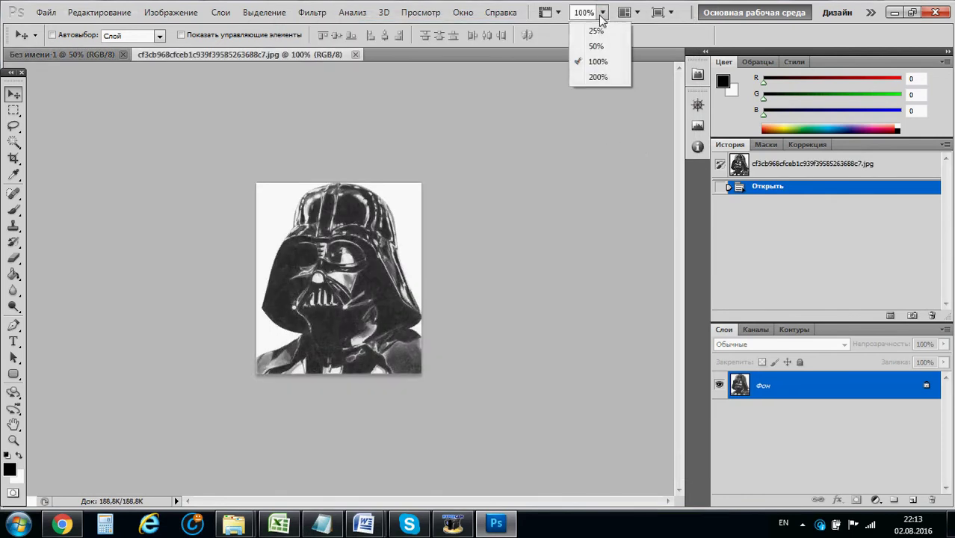
click(597, 78)
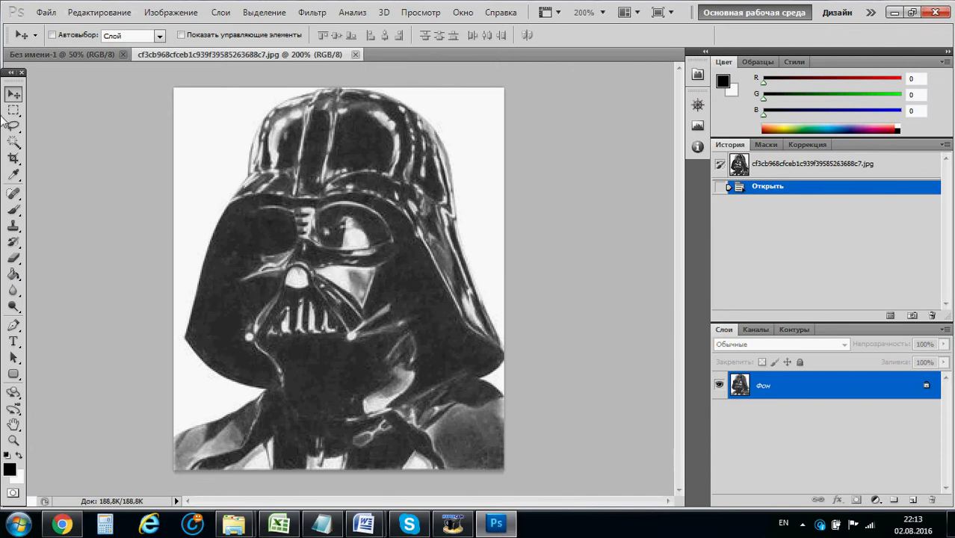
click(913, 499)
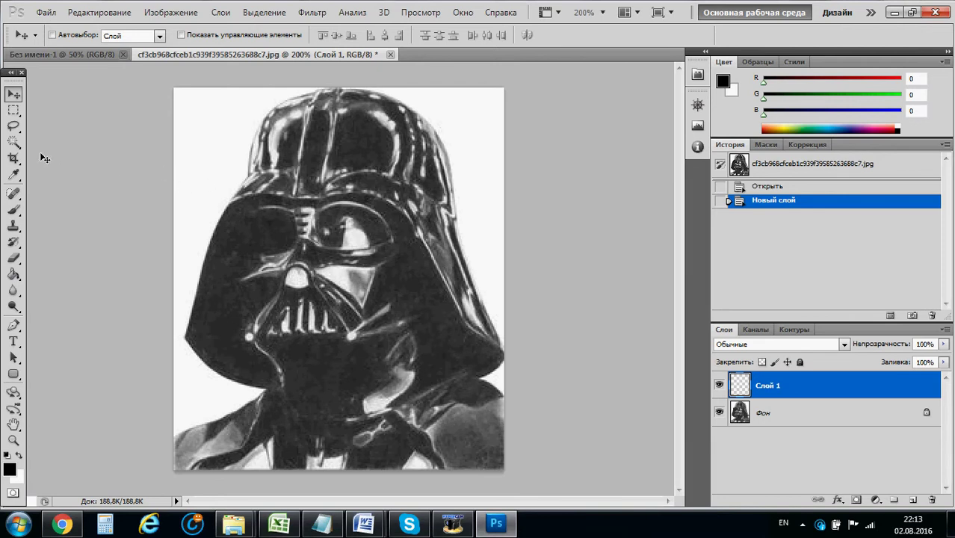
Fill a thin rectangular strip along the image's left edge with black on Слой 1, then deselect.
click(14, 111)
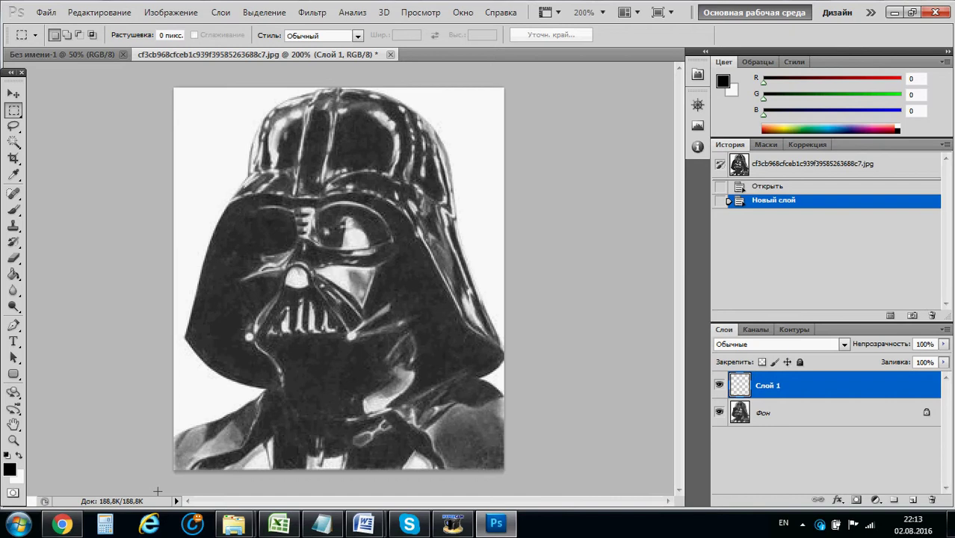
drag(174, 491, 179, 495)
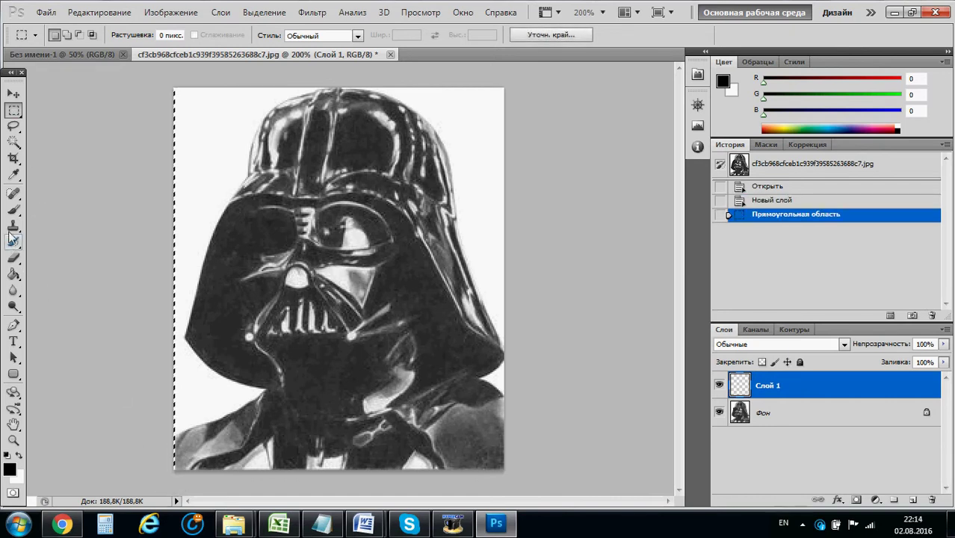
click(14, 274)
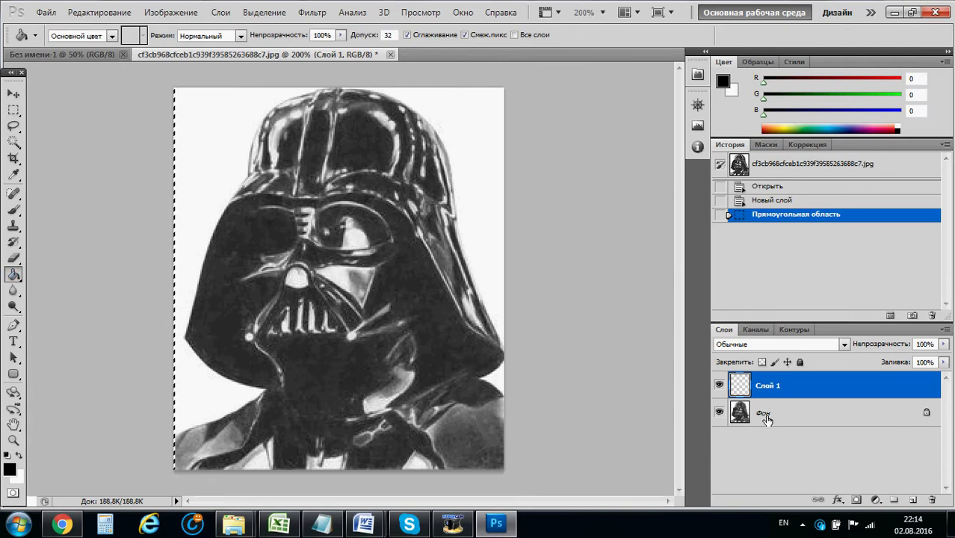
click(175, 185)
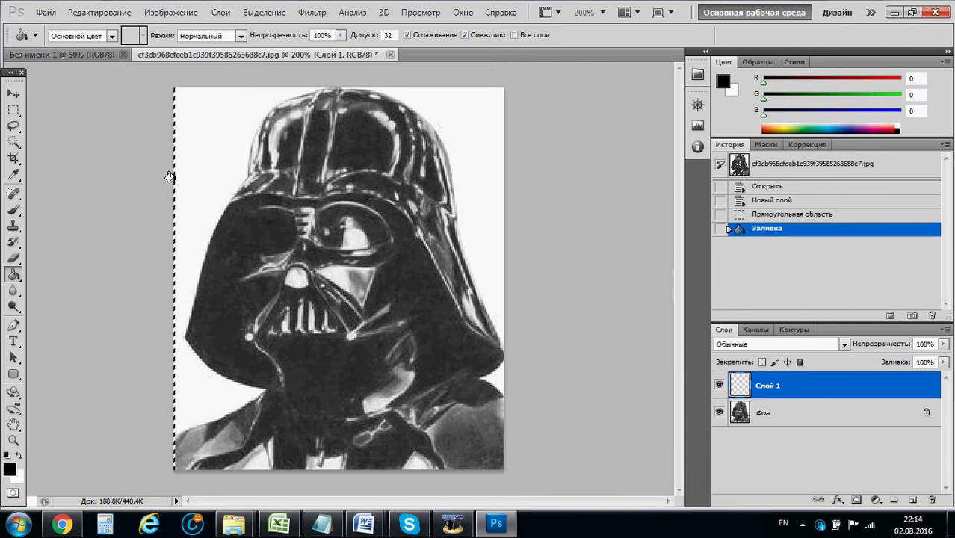
key(m)
key(ctrl+d)
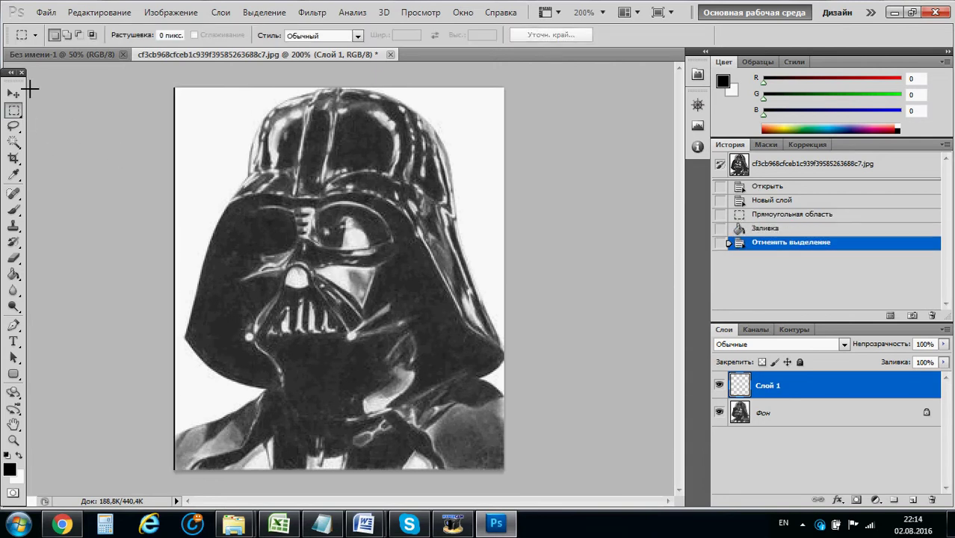
click(82, 12)
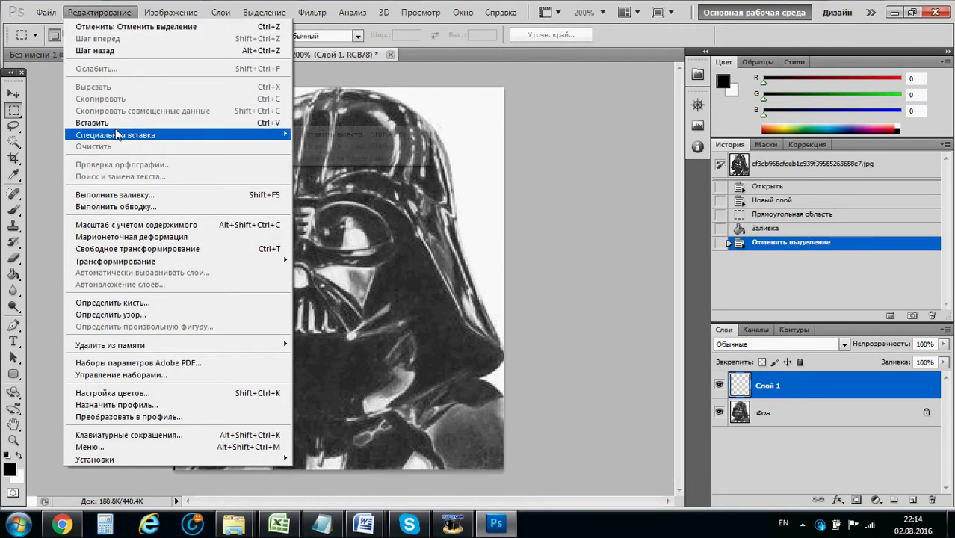
click(782, 392)
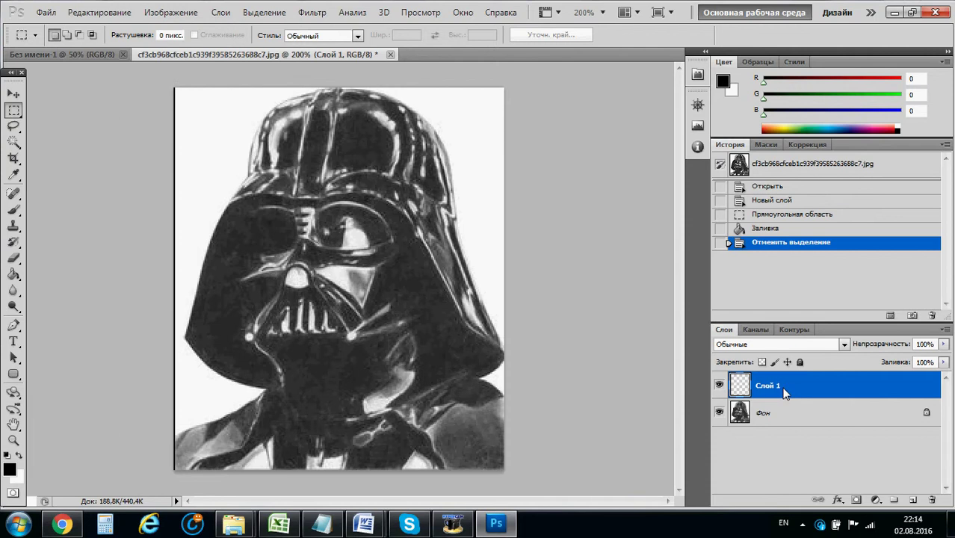
Duplicate Слой 1 as Слой 1 копия and drag its black line to the right edge.
right_click(784, 394)
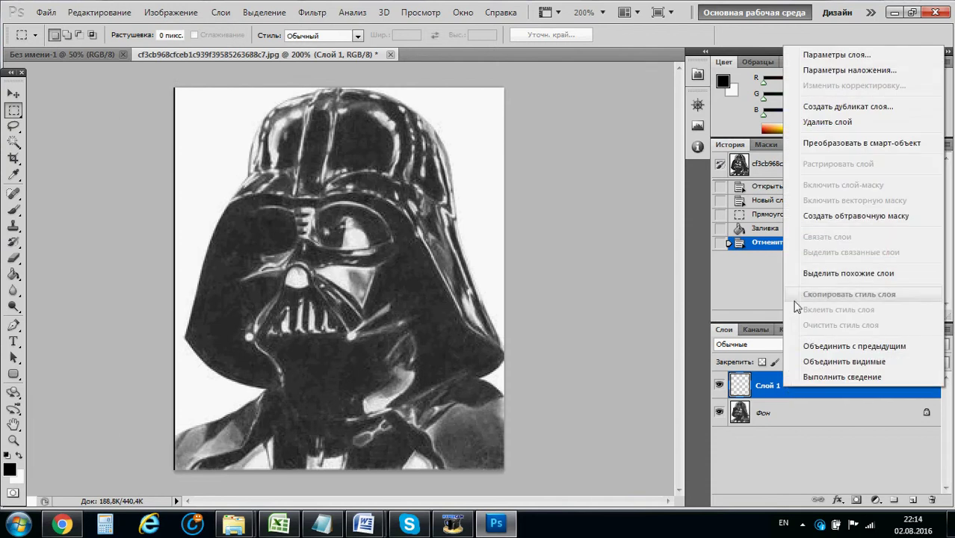
click(847, 109)
click(612, 156)
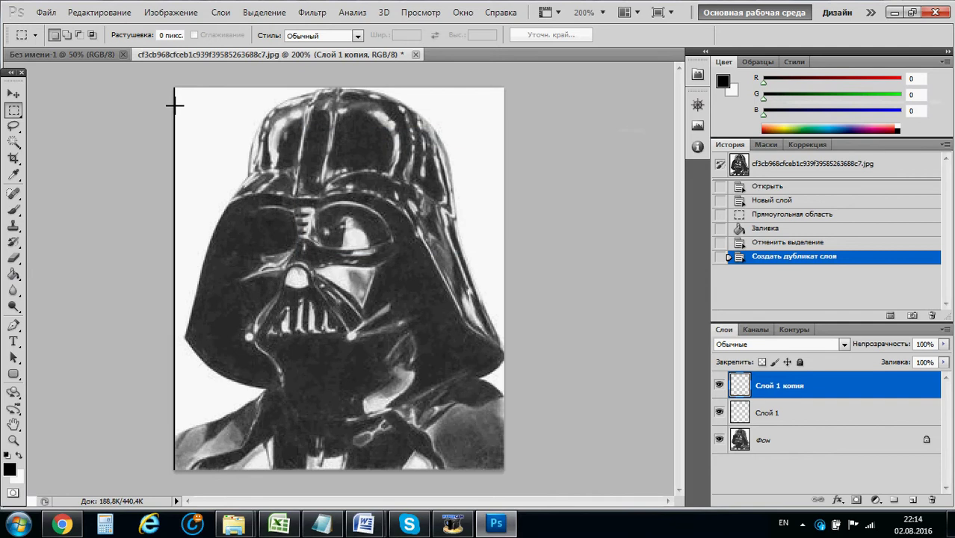
click(96, 13)
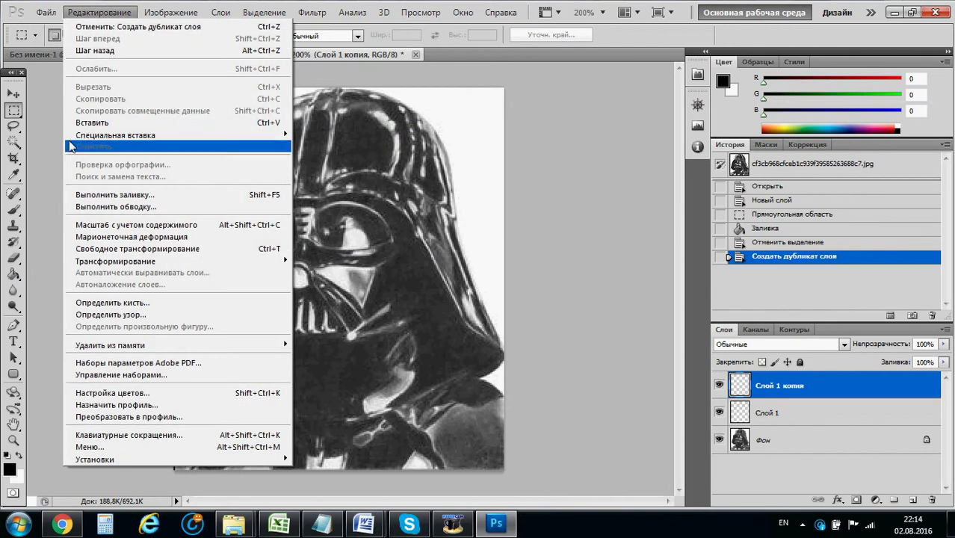
click(9, 105)
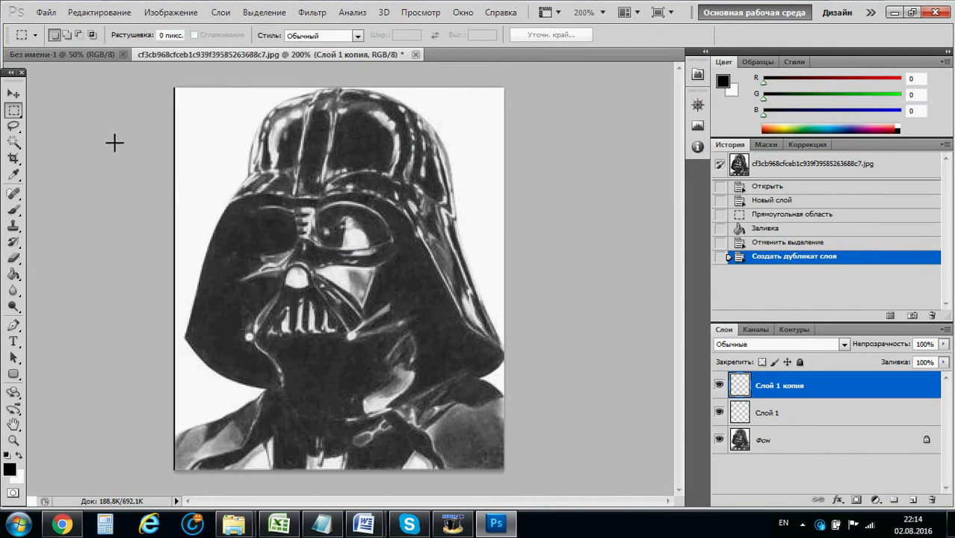
click(14, 94)
drag(188, 185, 508, 181)
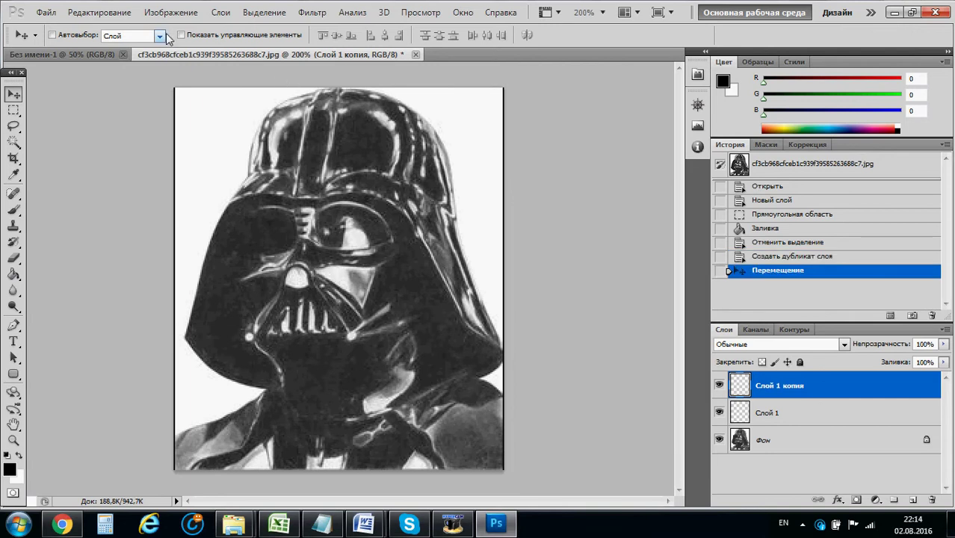
Select a thin strip along the image's top edge and fill it black.
key(m)
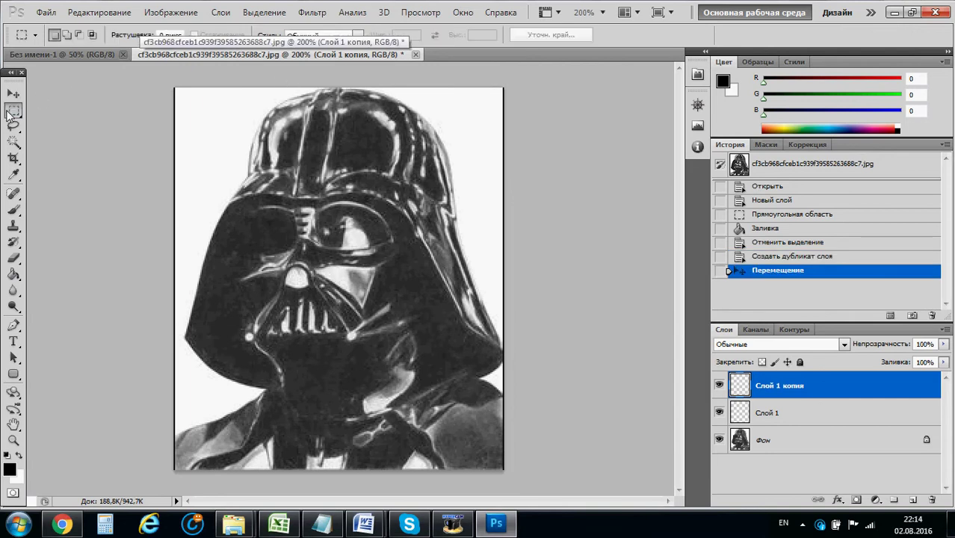
click(521, 89)
drag(525, 89, 527, 91)
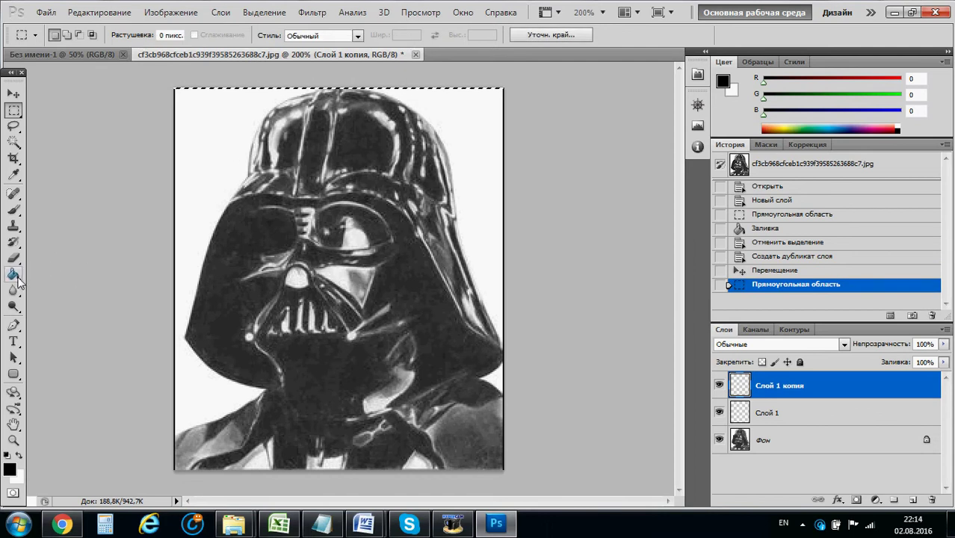
click(14, 274)
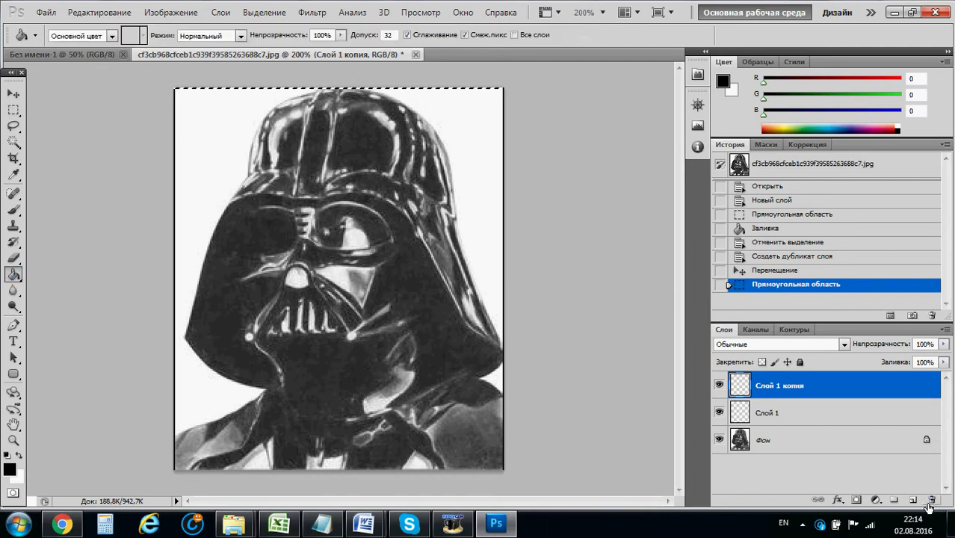
click(371, 89)
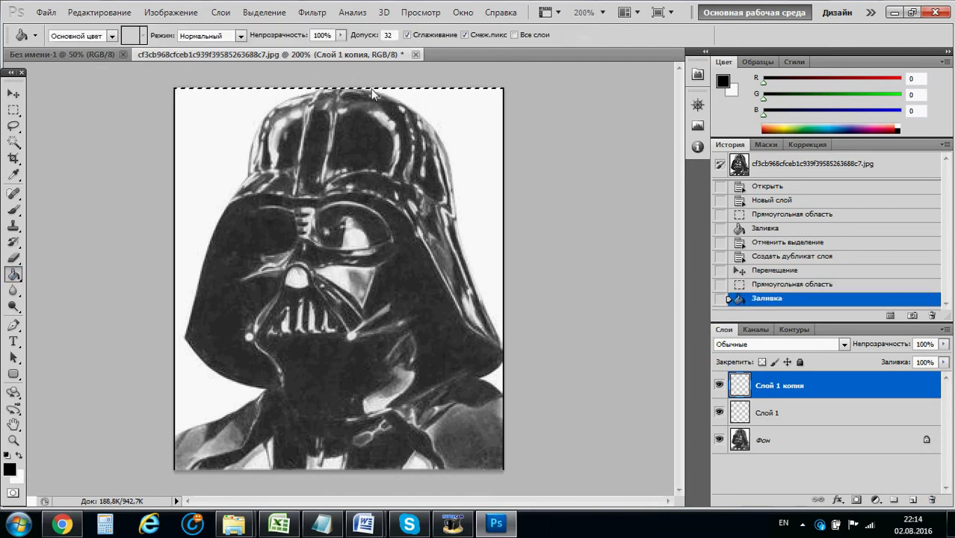
click(14, 110)
Select a thin strip along the bottom edge, fill it black, and deselect.
click(83, 106)
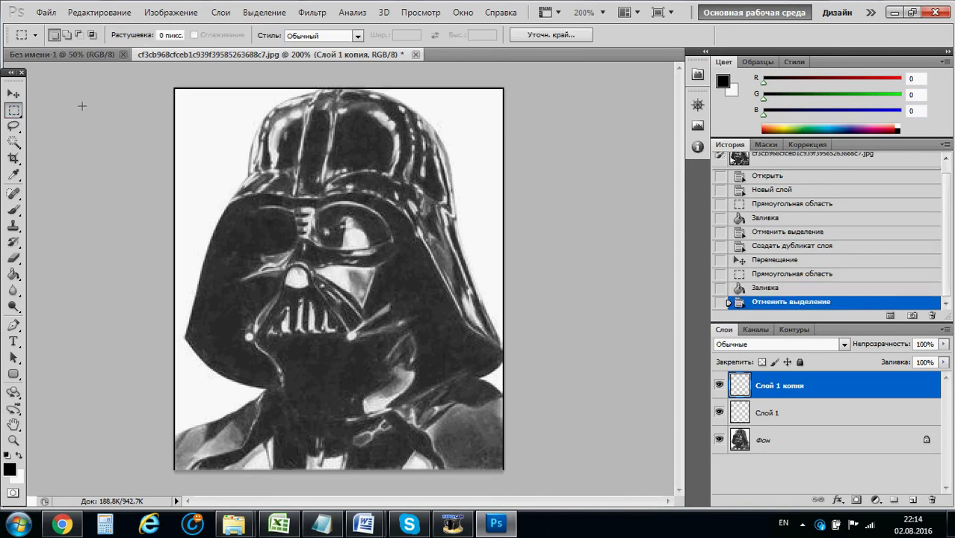
drag(142, 485, 419, 449)
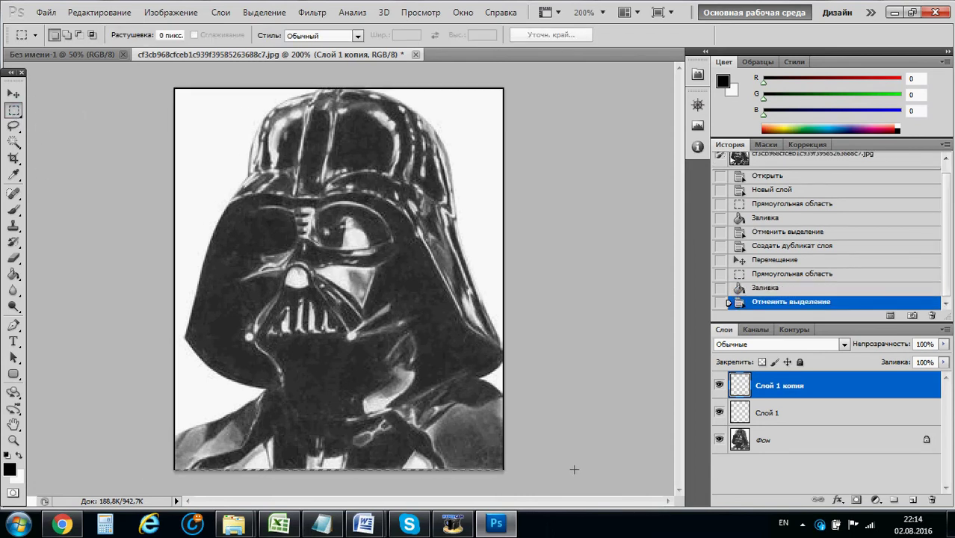
drag(576, 469, 576, 469)
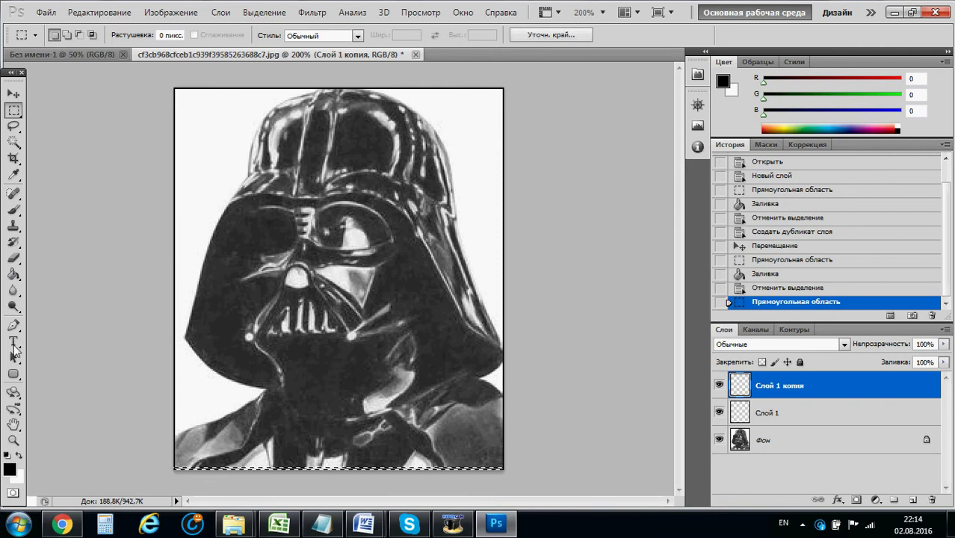
click(14, 274)
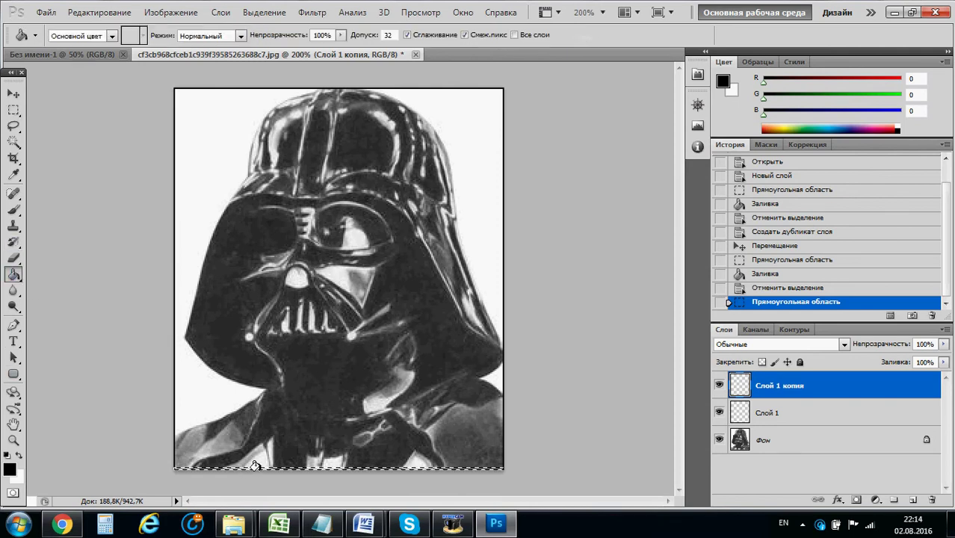
click(255, 465)
click(14, 110)
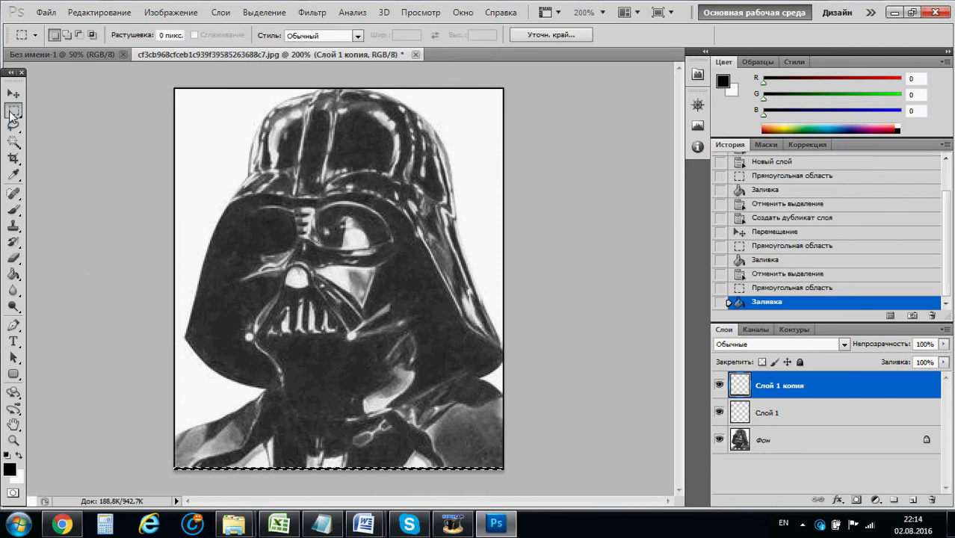
key(ctrl+d)
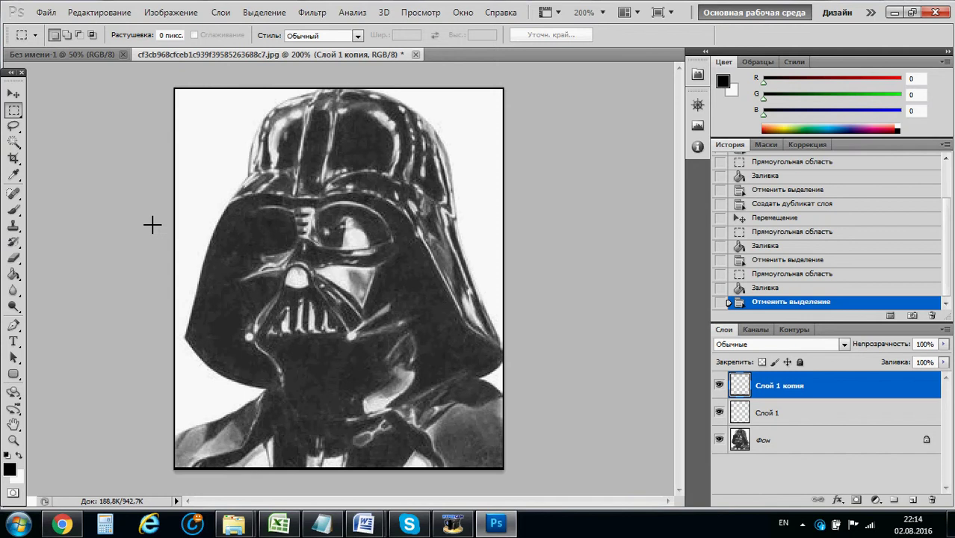
Duplicate Слой 1 as Слой 1 копия 2 and move its vertical line about a quarter across.
click(796, 407)
click(121, 12)
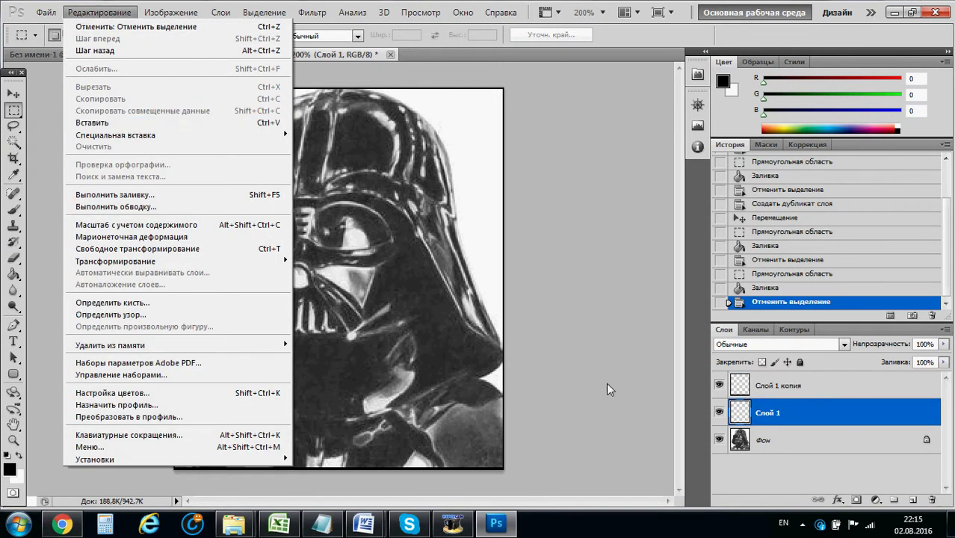
click(782, 410)
right_click(782, 409)
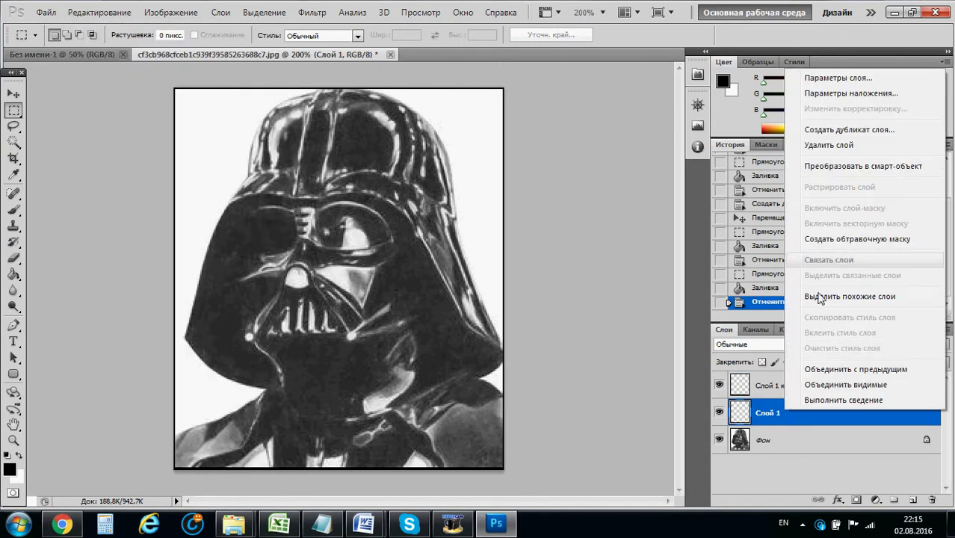
click(842, 130)
click(612, 156)
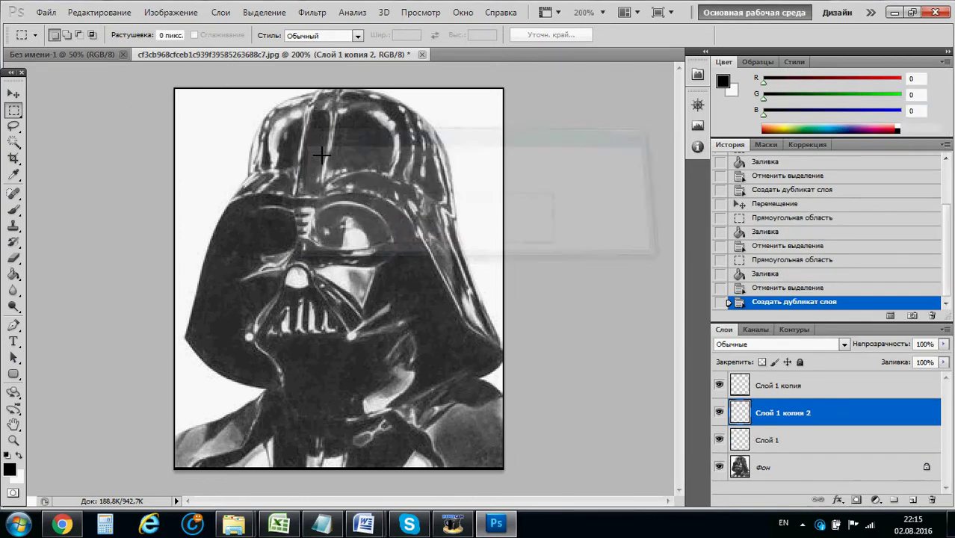
click(13, 92)
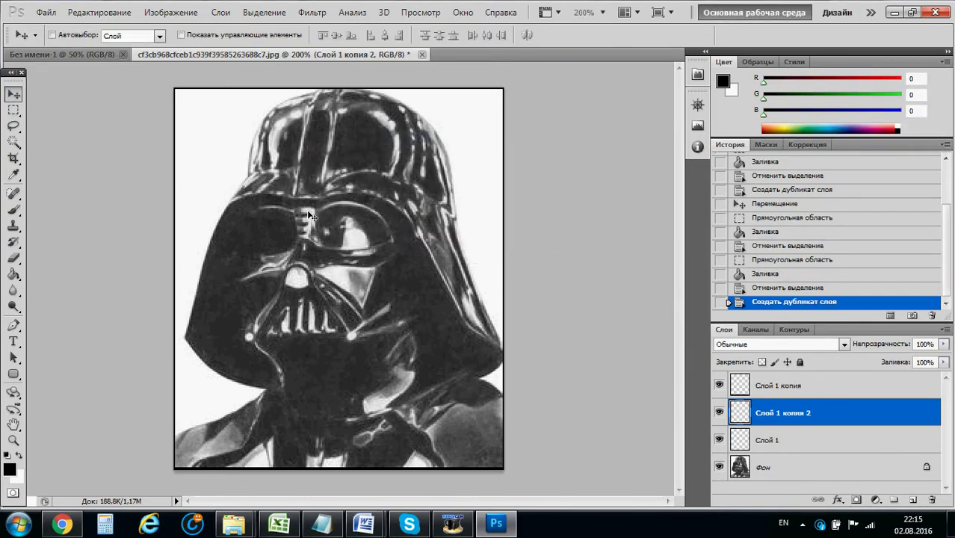
drag(306, 210, 393, 217)
click(100, 13)
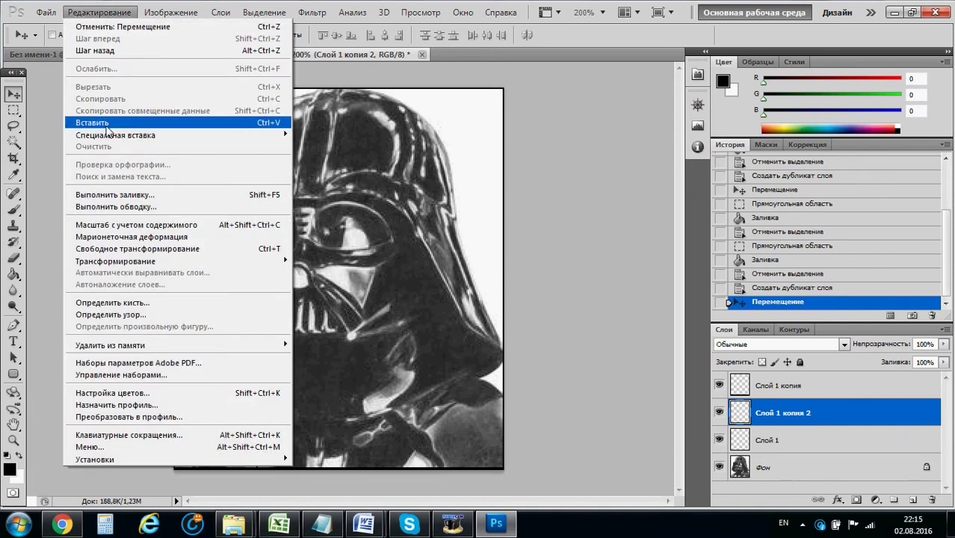
Paste a horizontal black line across the middle as Слой 2 and free-transform it thinner twice.
click(107, 123)
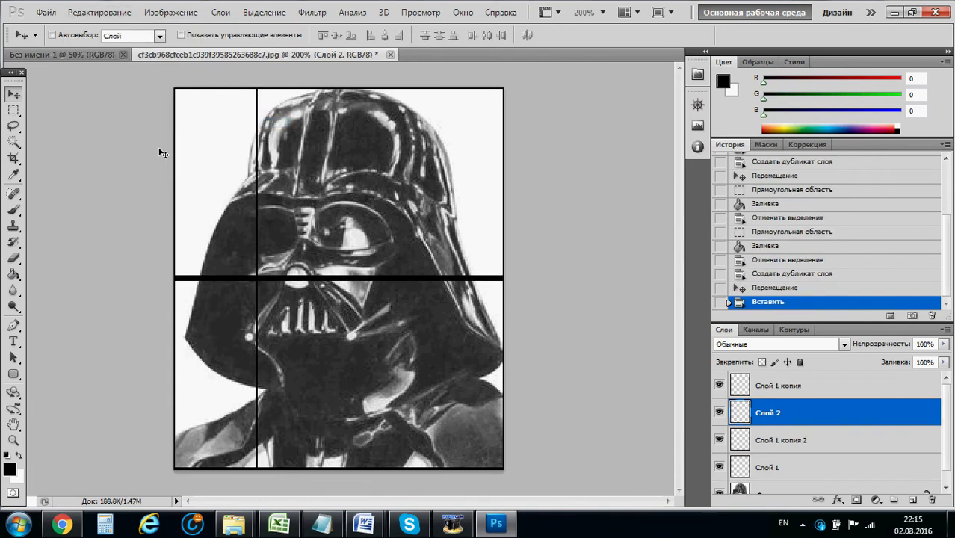
click(100, 12)
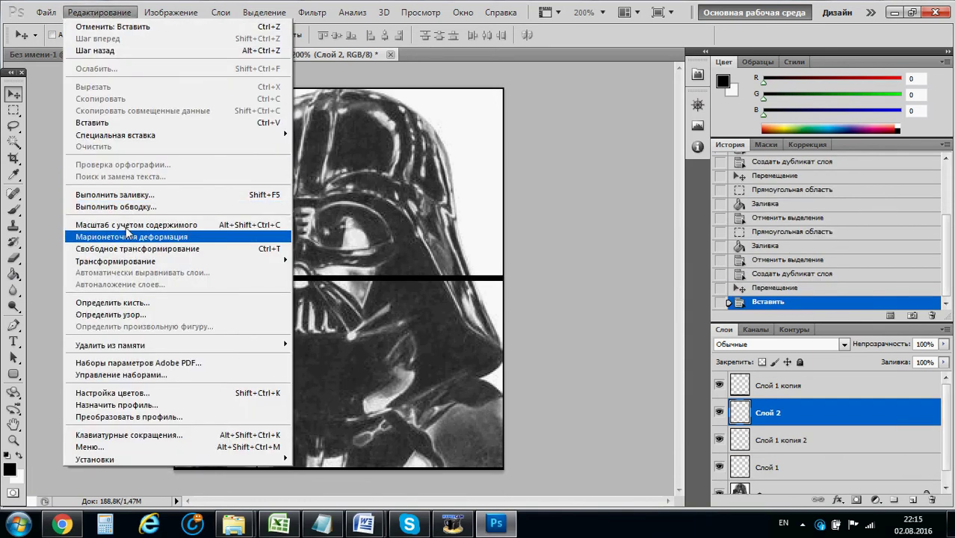
click(127, 248)
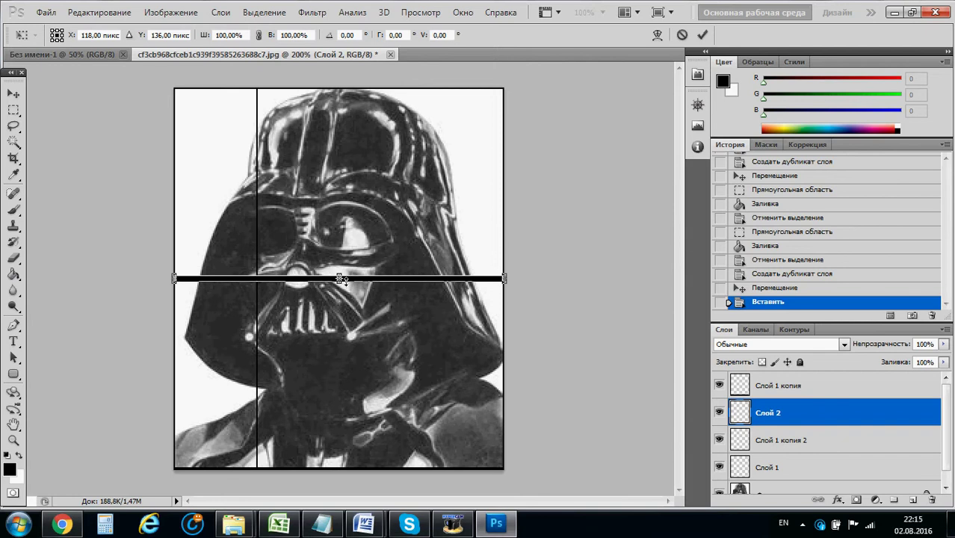
drag(340, 279, 338, 278)
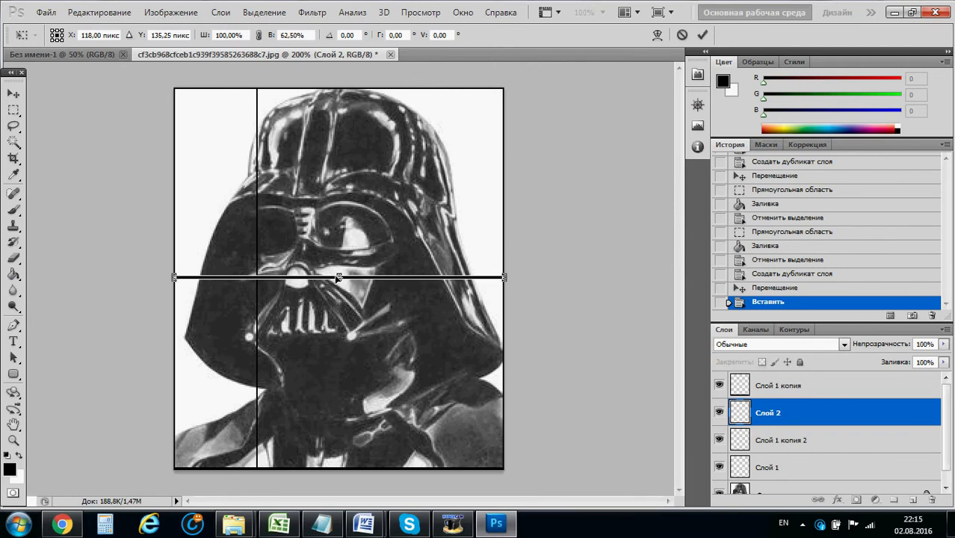
key(Return)
click(99, 12)
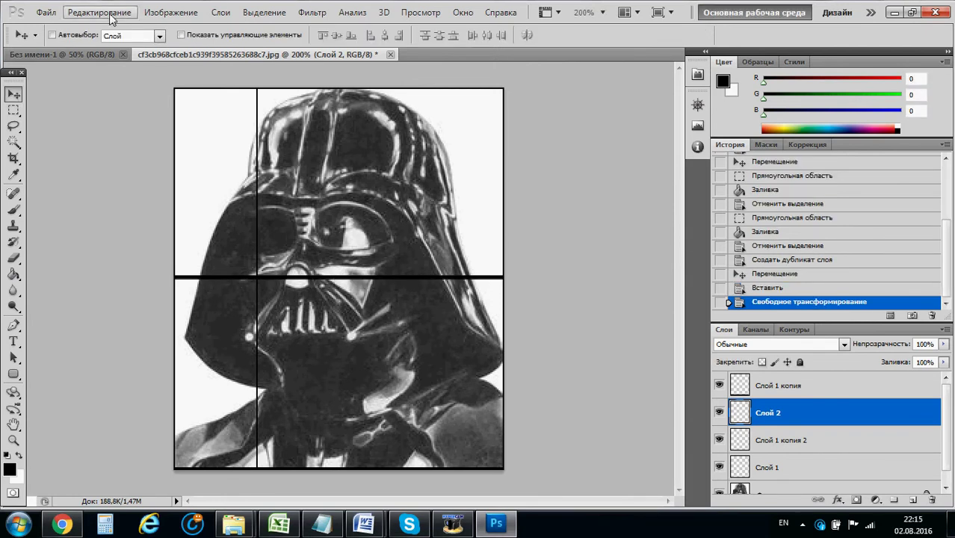
click(176, 250)
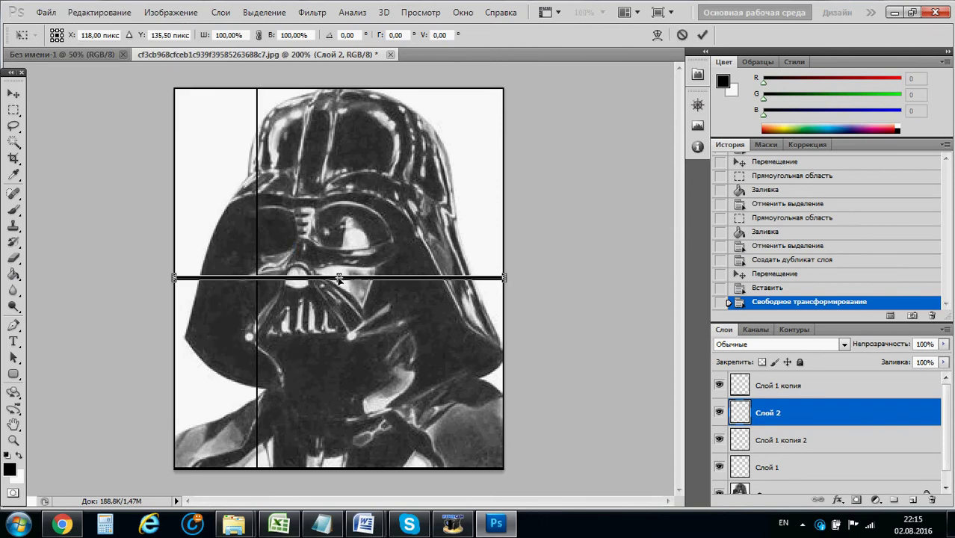
drag(338, 278, 327, 274)
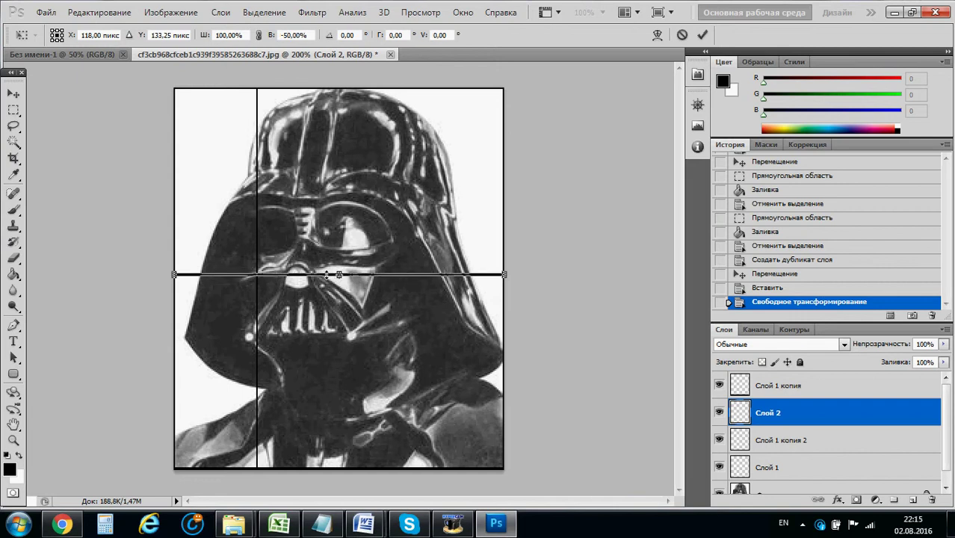
Apply the thinner line, then duplicate Слой 2 and lower the copy to about three-quarters height.
key(Return)
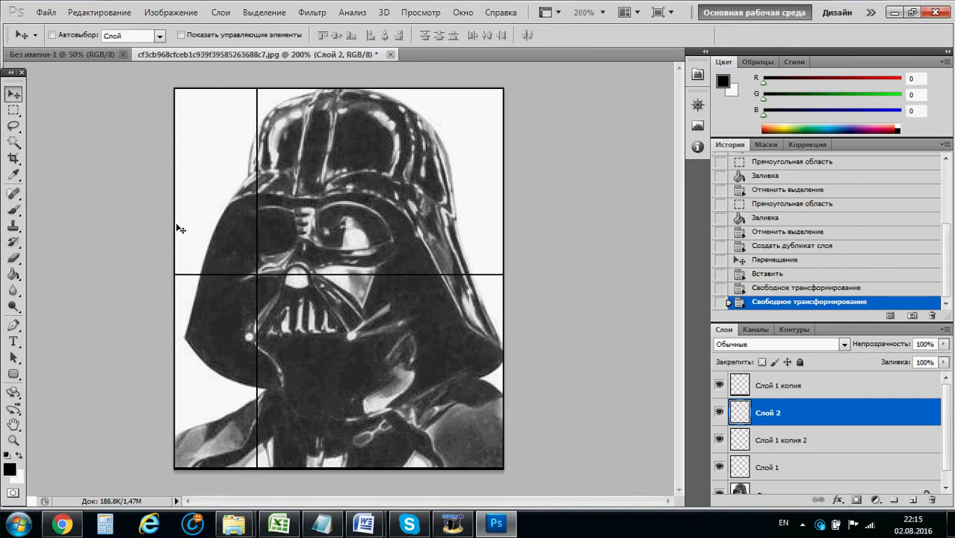
click(99, 12)
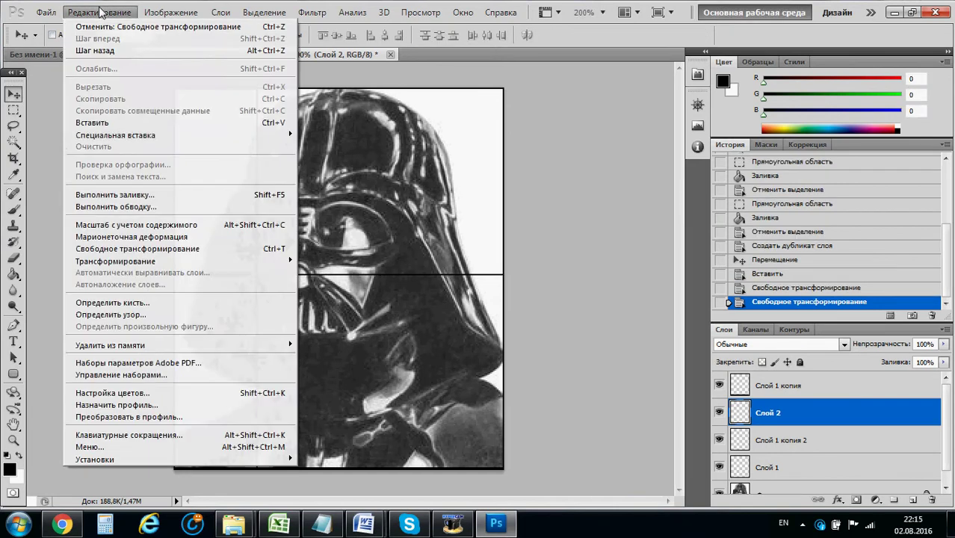
click(102, 124)
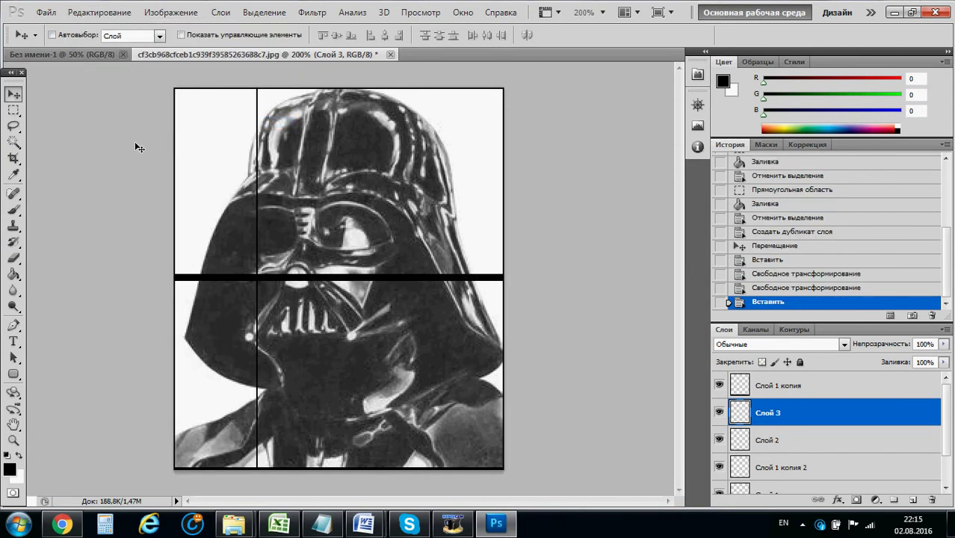
click(760, 290)
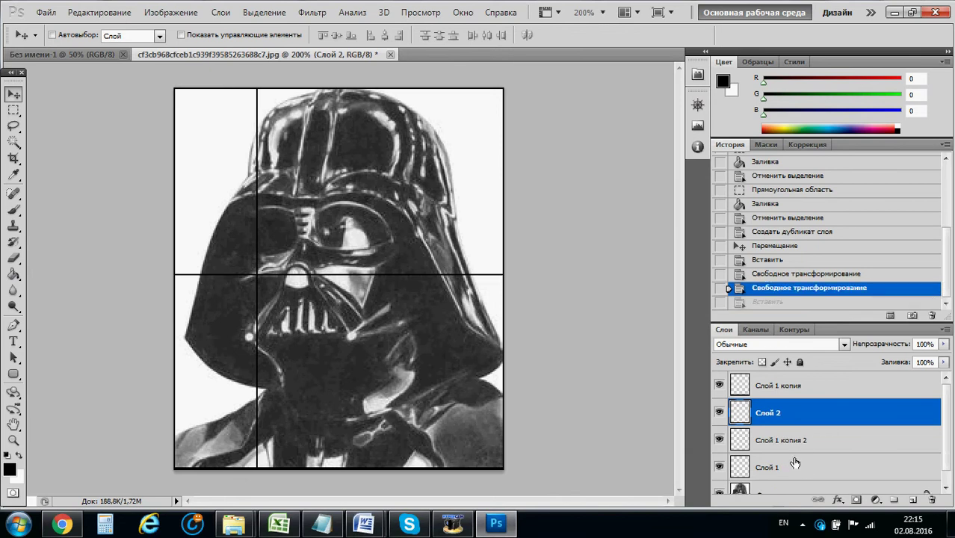
right_click(822, 405)
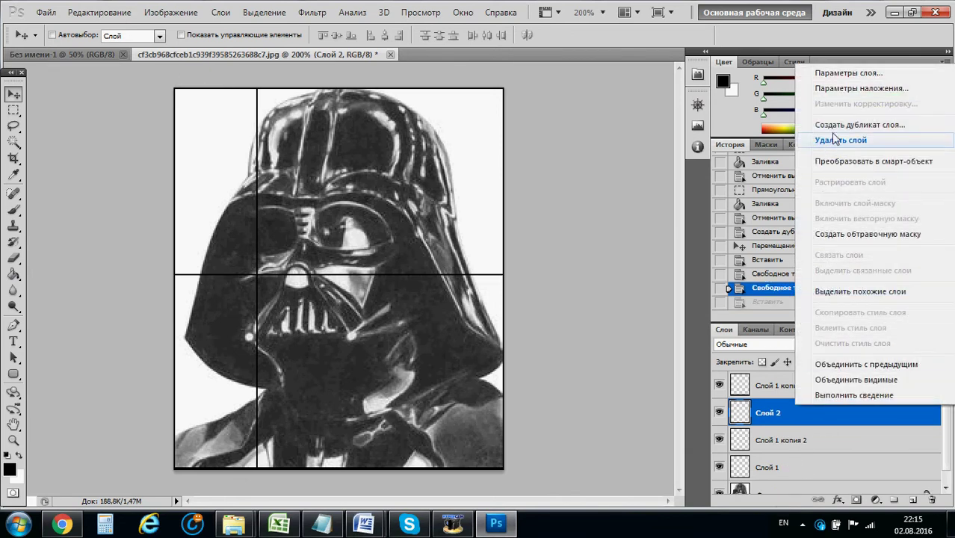
click(851, 125)
click(635, 158)
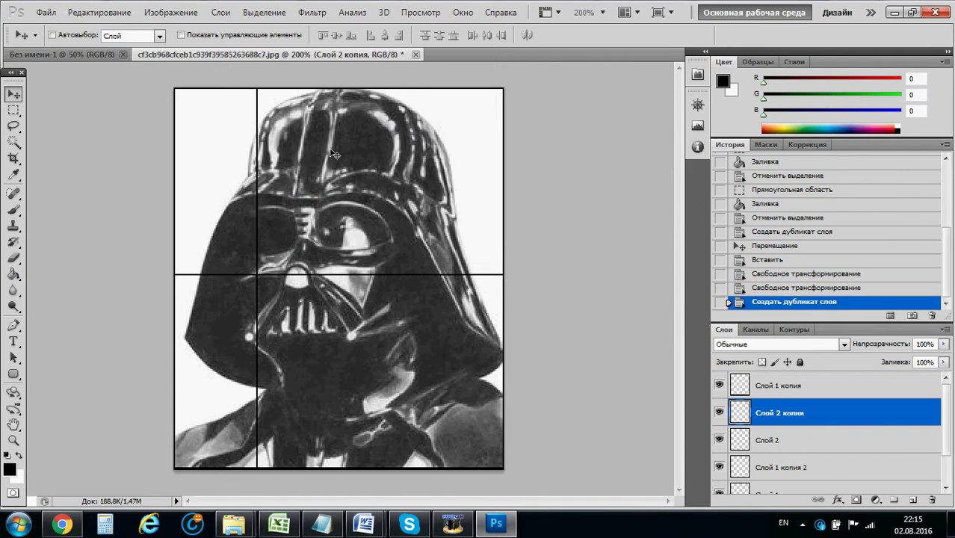
click(99, 12)
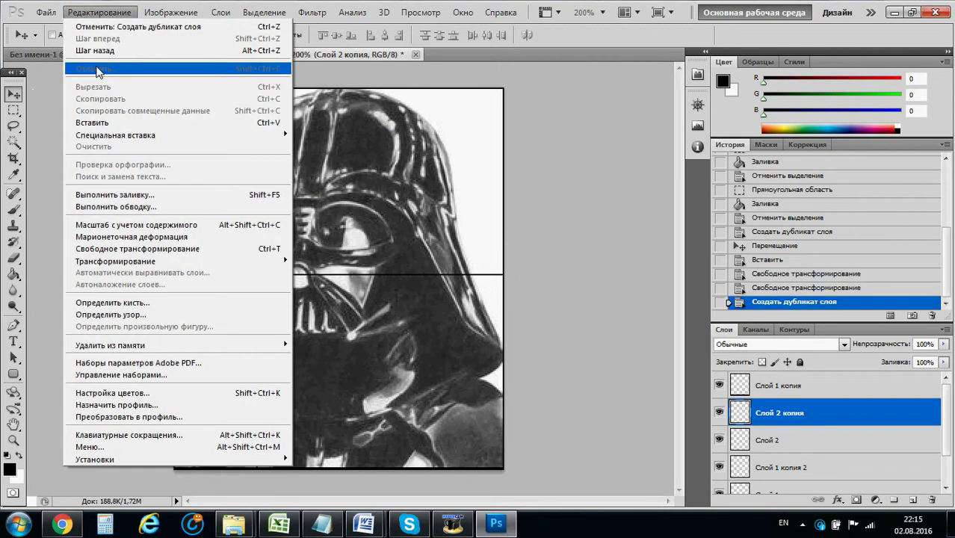
click(15, 92)
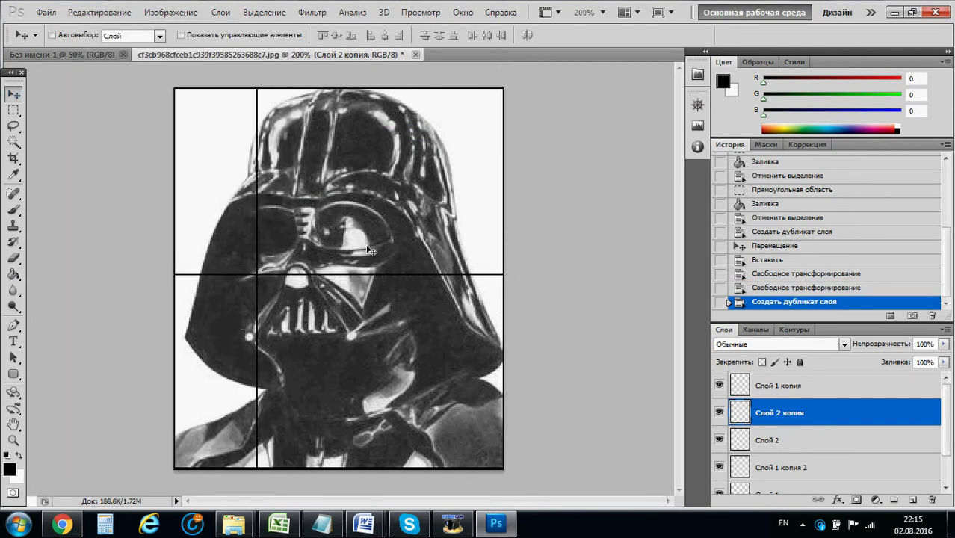
drag(372, 251, 355, 337)
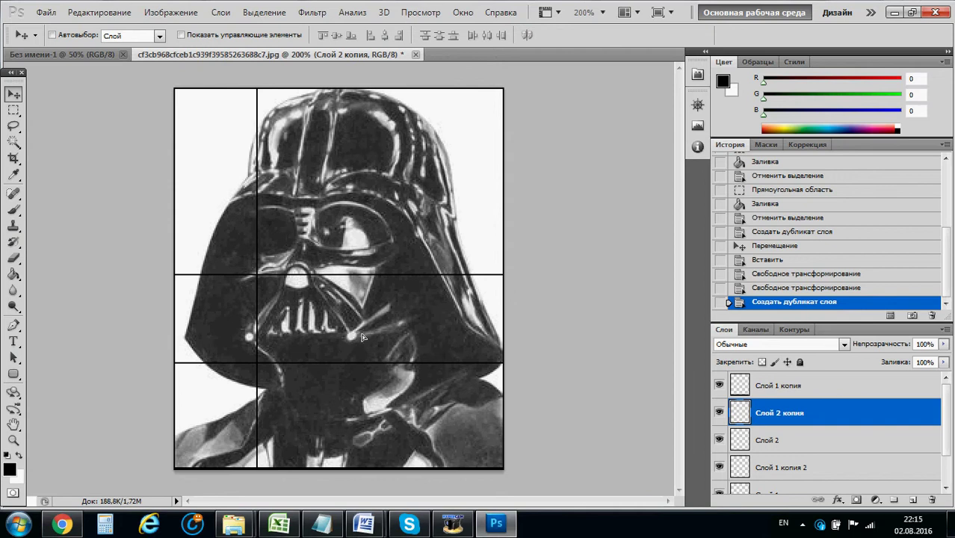
drag(362, 338, 366, 340)
Undo a stray pasted thick line, then duplicate Слой 2 and move the copy into the upper part.
click(106, 12)
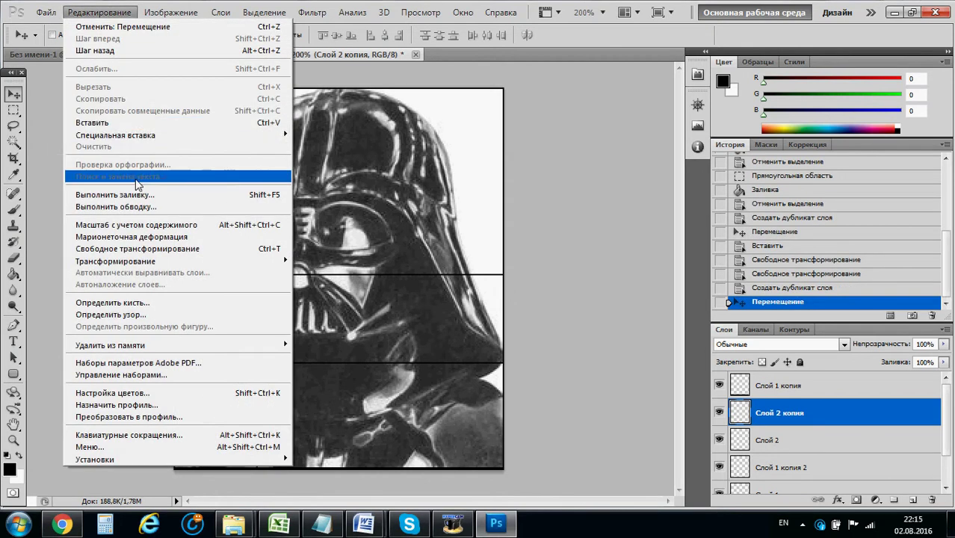
click(112, 123)
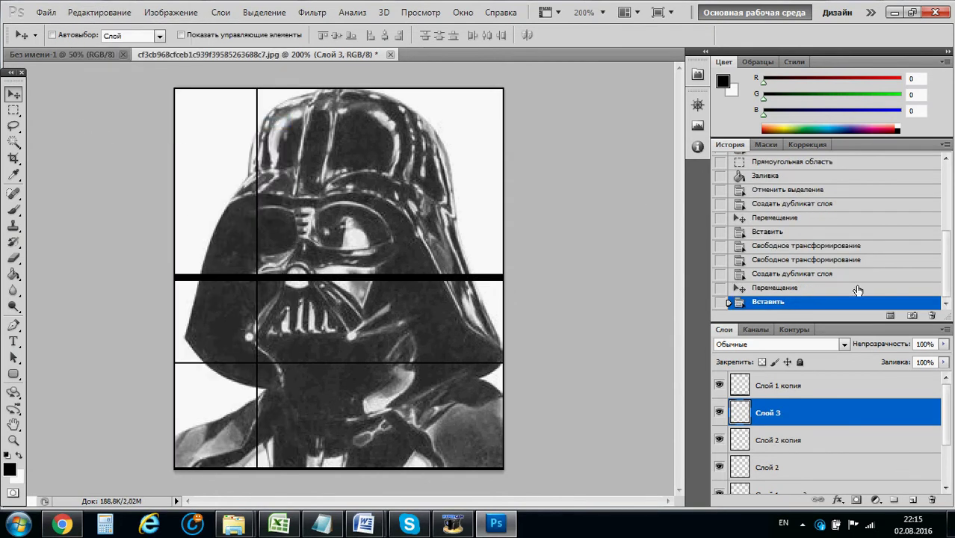
drag(296, 278, 296, 225)
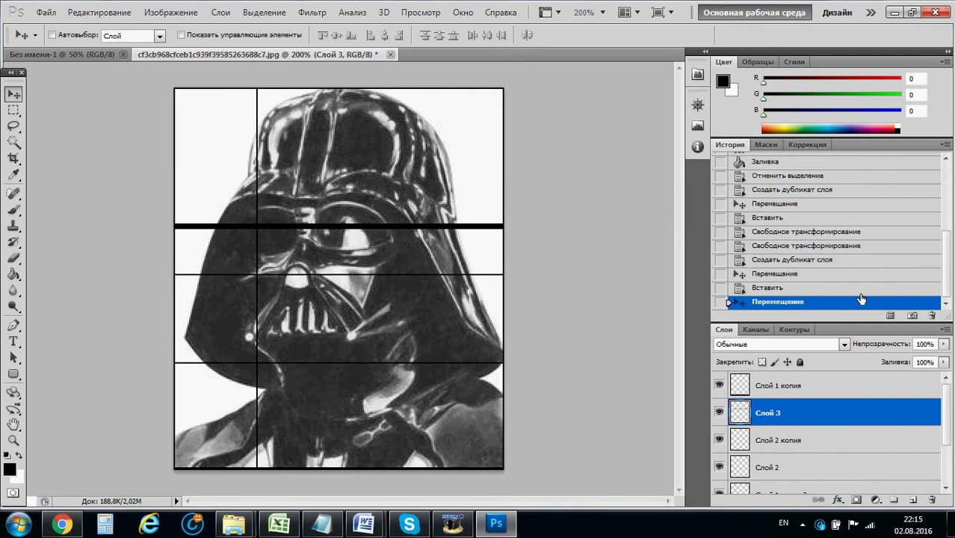
click(824, 290)
key(ctrl+alt+z)
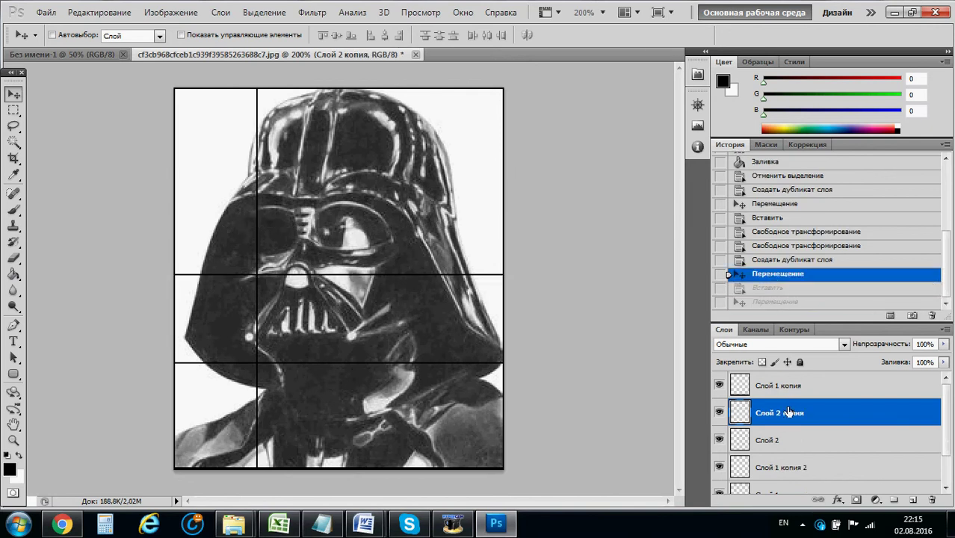
right_click(788, 417)
click(792, 443)
right_click(769, 442)
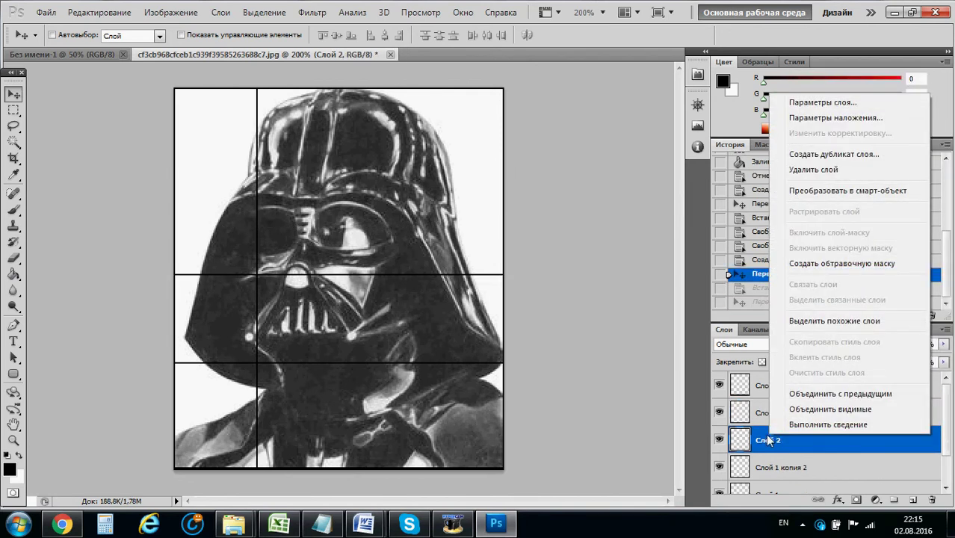
click(833, 154)
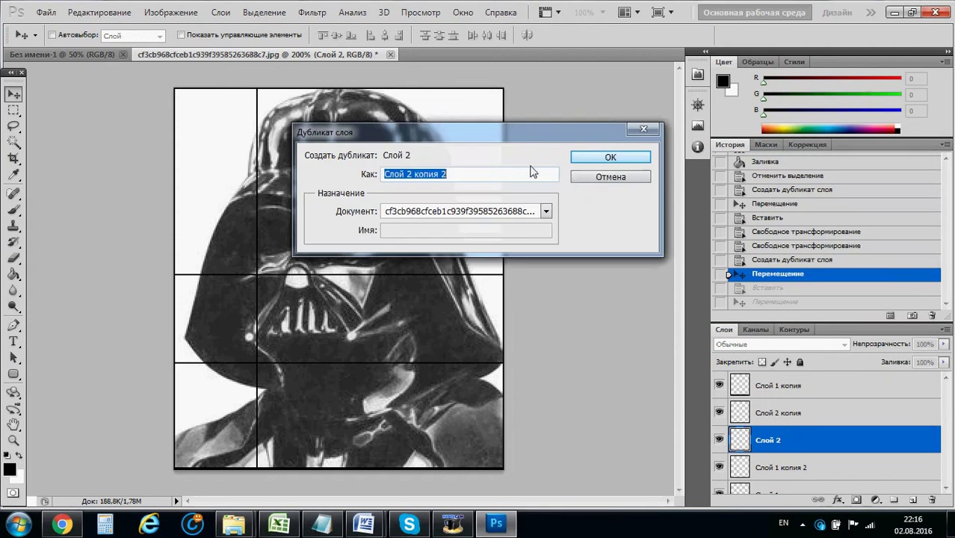
click(610, 155)
drag(368, 271, 372, 175)
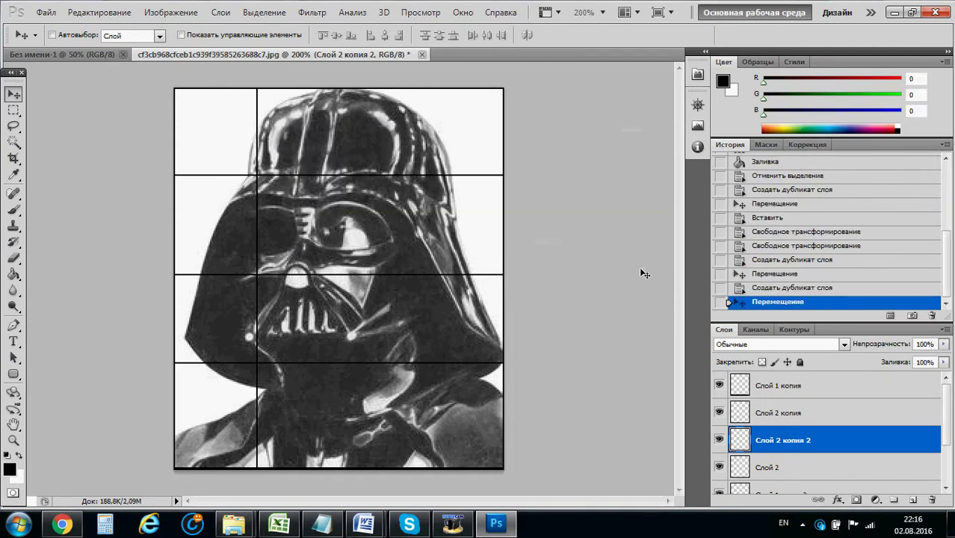
Duplicate the vertical line layer twice (Слой 1 копия 3 and копия 4), moving each copy right.
scroll(815, 471, down, 2)
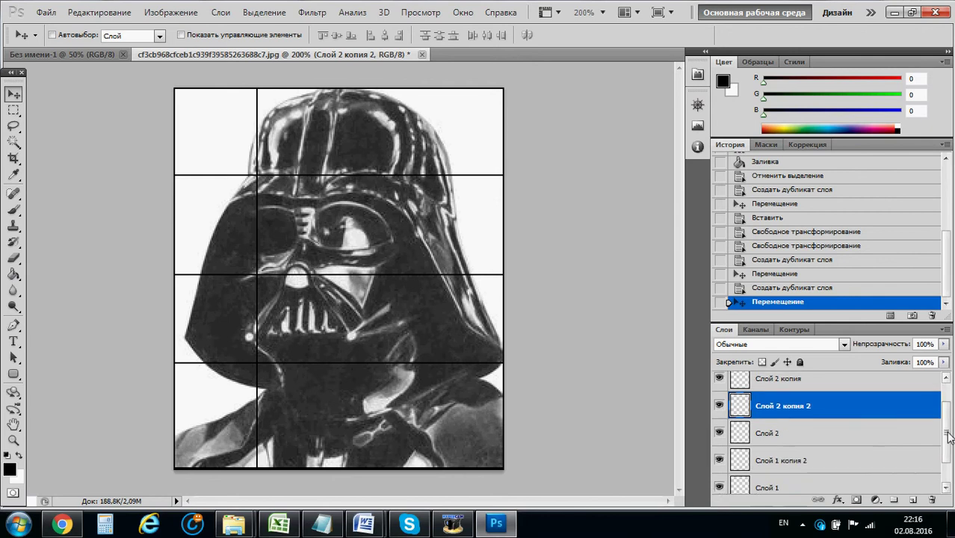
click(767, 477)
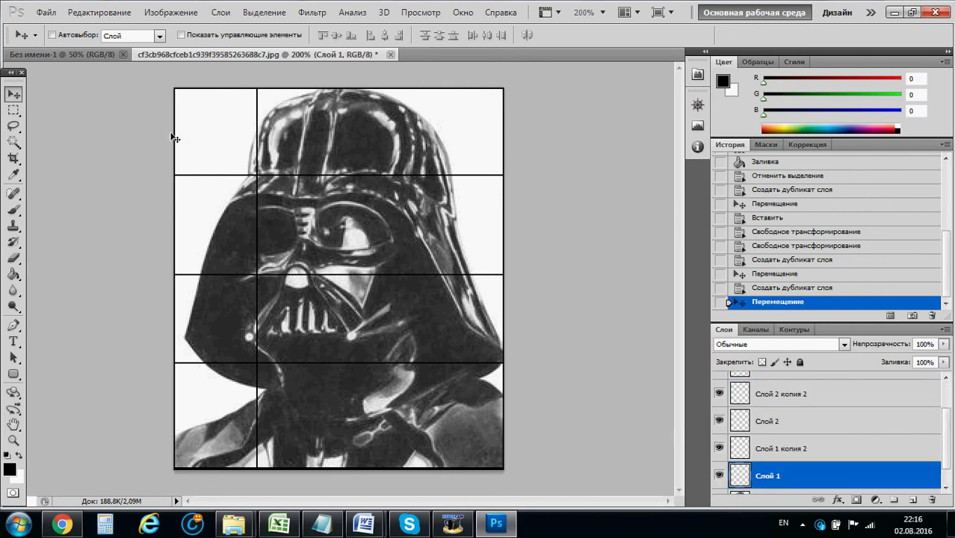
right_click(773, 477)
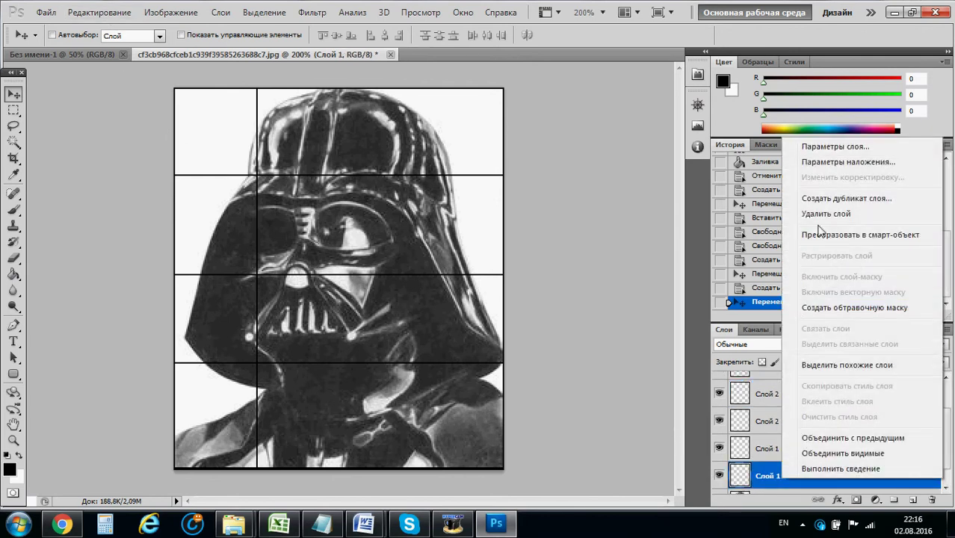
click(845, 198)
key(Return)
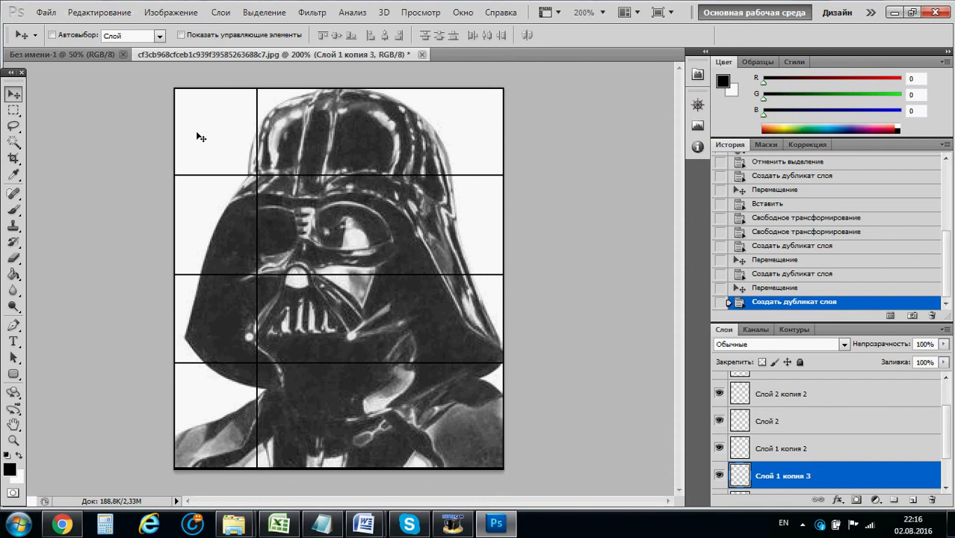
drag(280, 137, 372, 143)
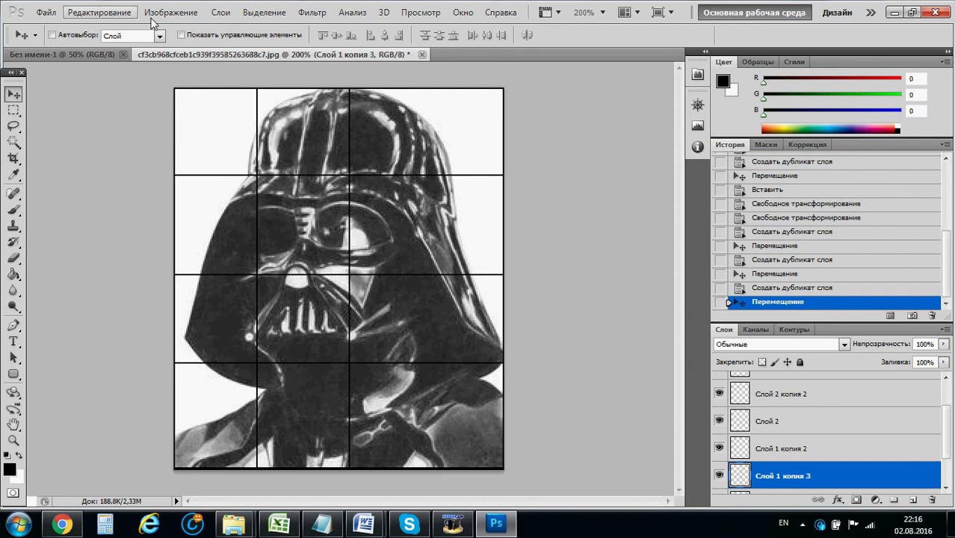
right_click(787, 475)
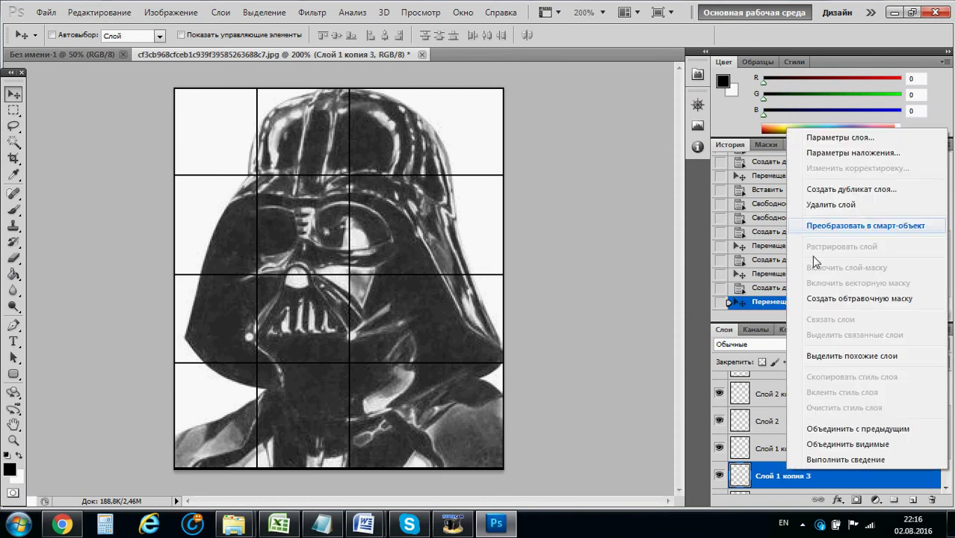
click(820, 186)
click(610, 158)
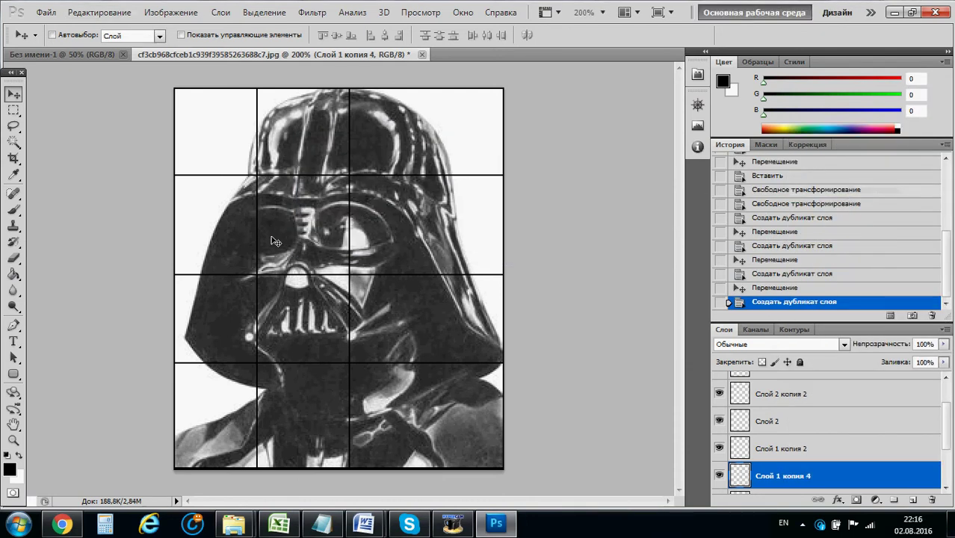
drag(272, 232, 360, 234)
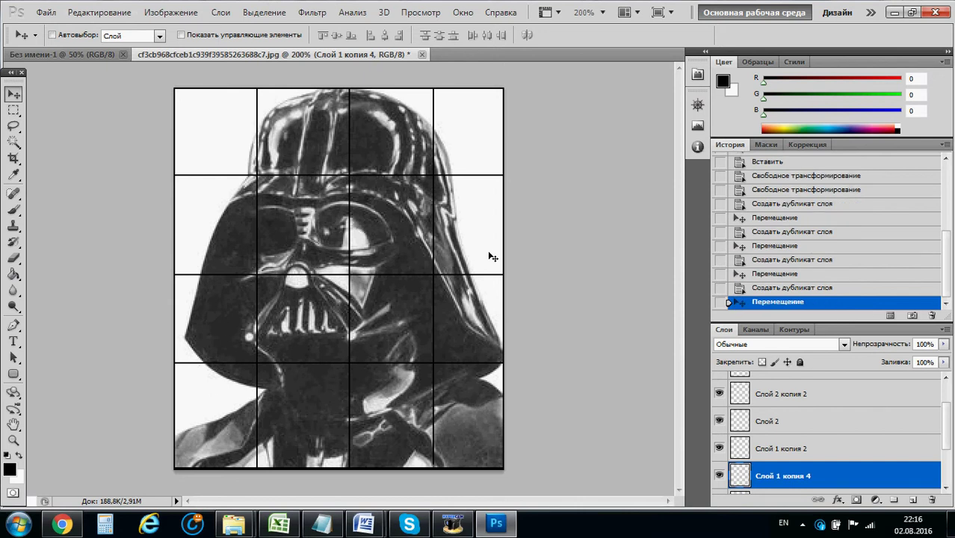
Hide Фон, nudge the Слой 1 копия 4 line down to the bottom edge, then show Фон again.
drag(949, 447, 947, 482)
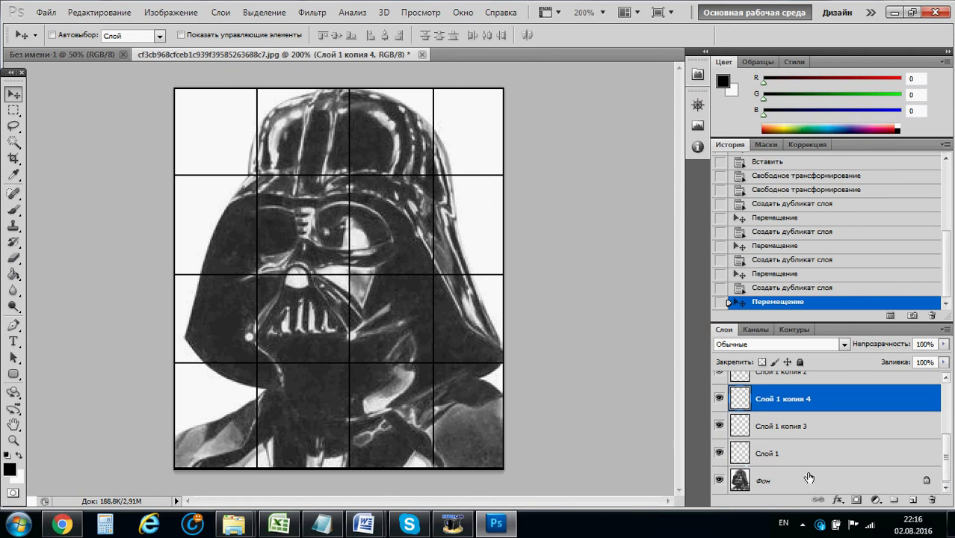
click(719, 480)
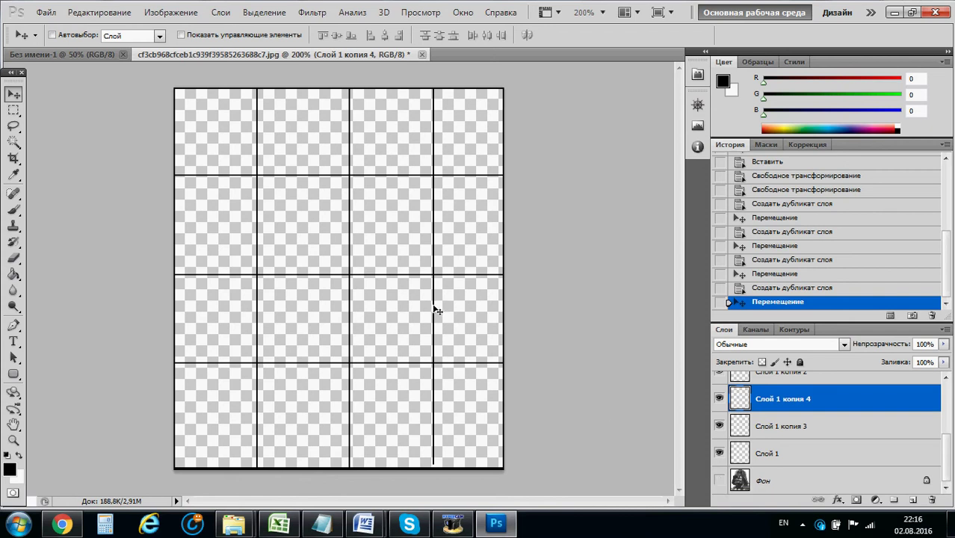
key(Down)
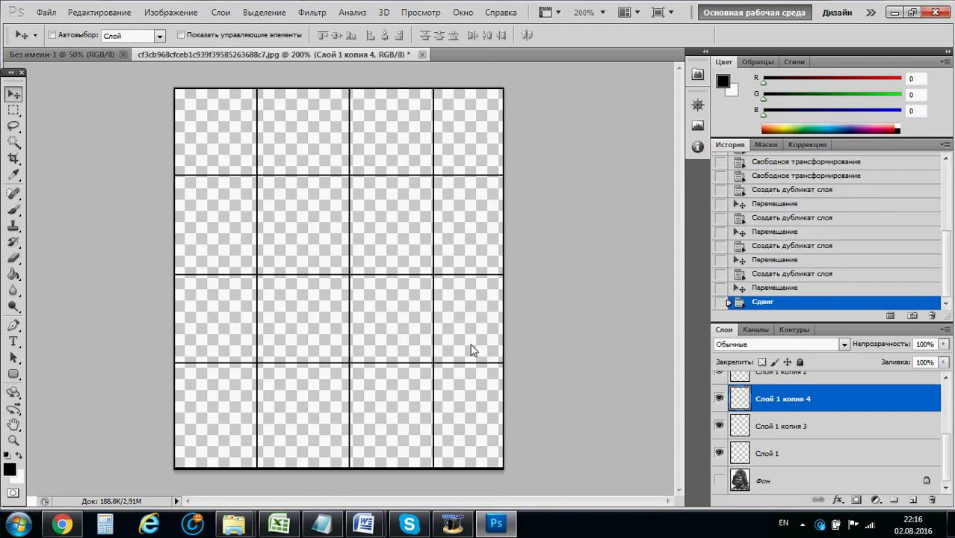
click(720, 480)
Save the image as Photoshop PSD 'darth vader puzzle', accepting Maximize Compatibility.
click(46, 12)
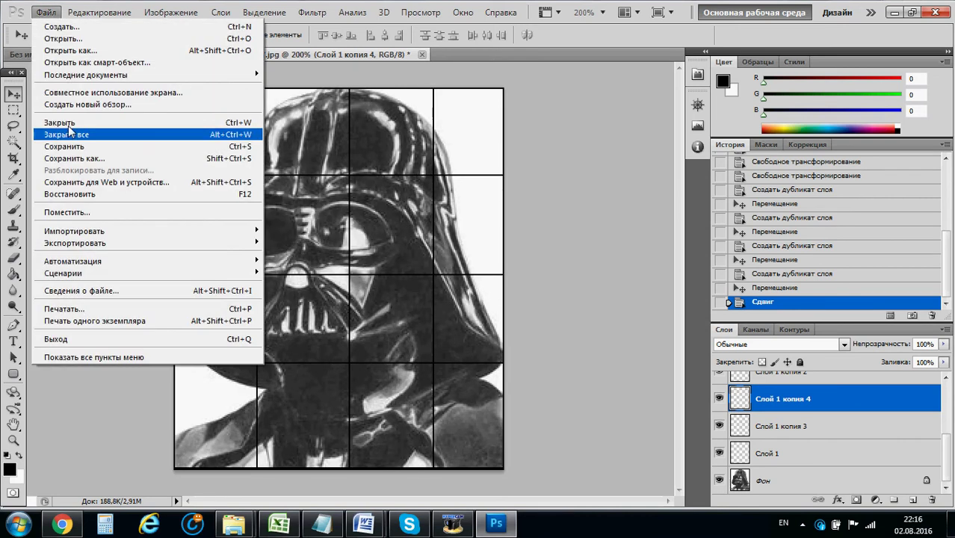
click(76, 159)
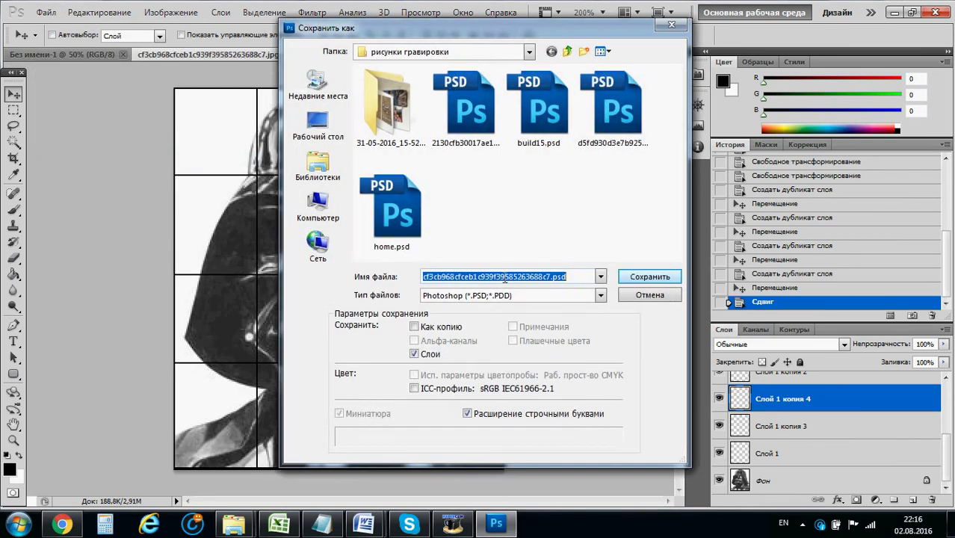
click(512, 298)
click(515, 304)
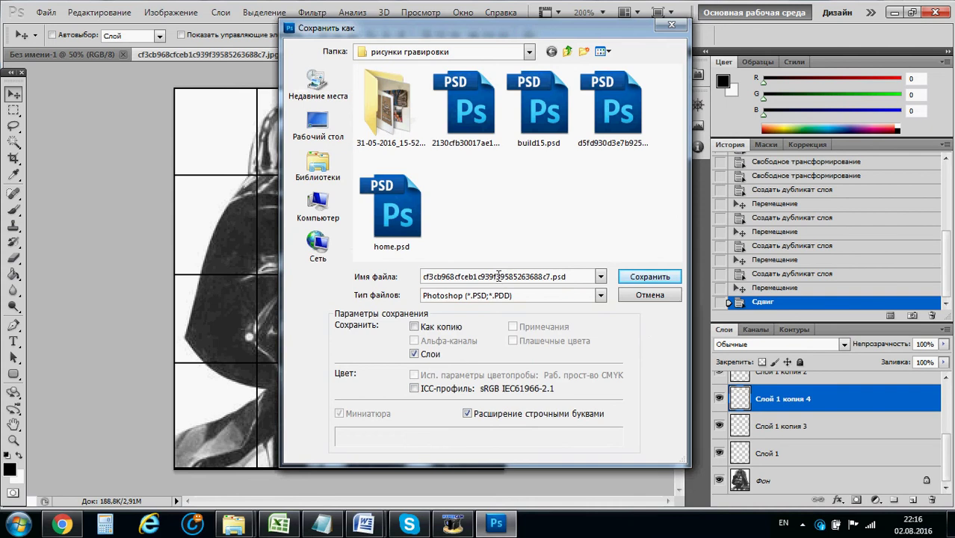
click(551, 275)
key(shift+Home)
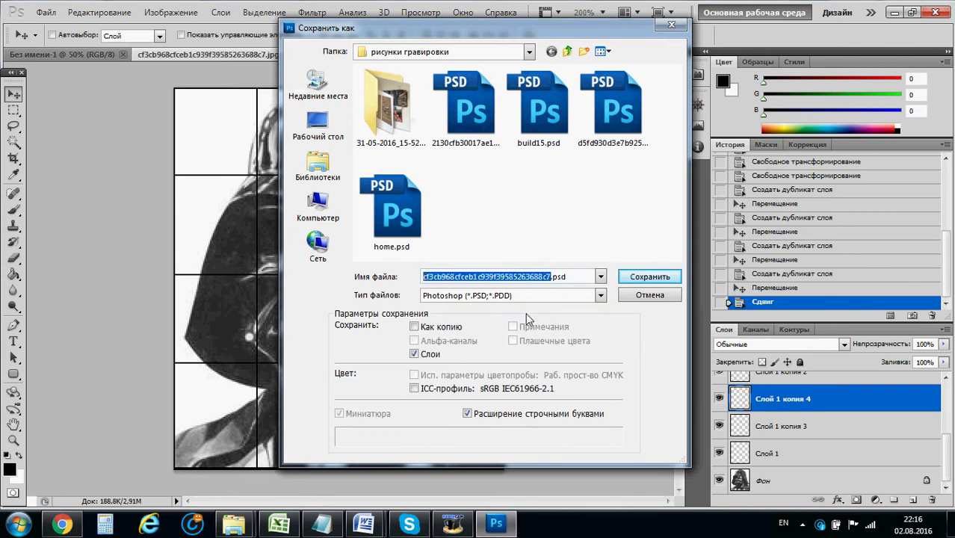
text(darth v)
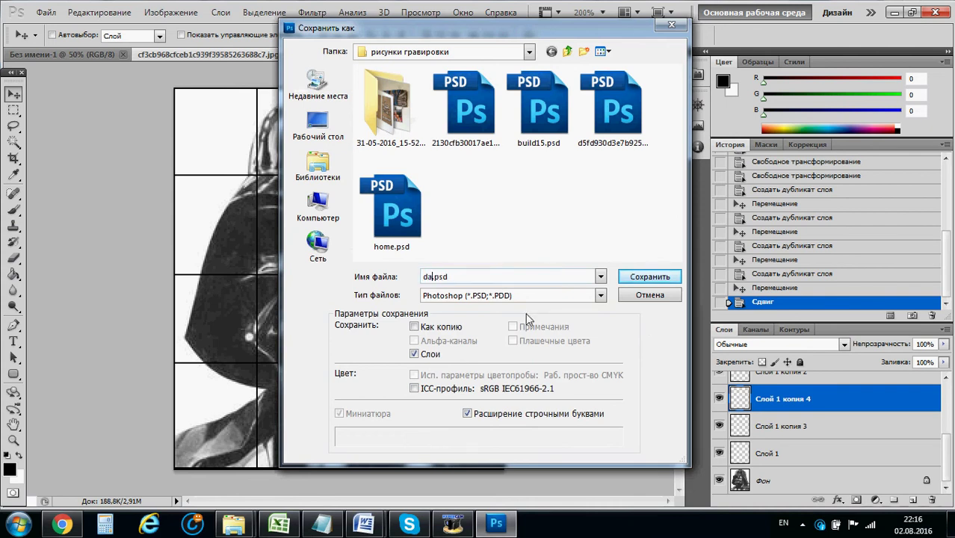
text(ader puzzle)
key(Return)
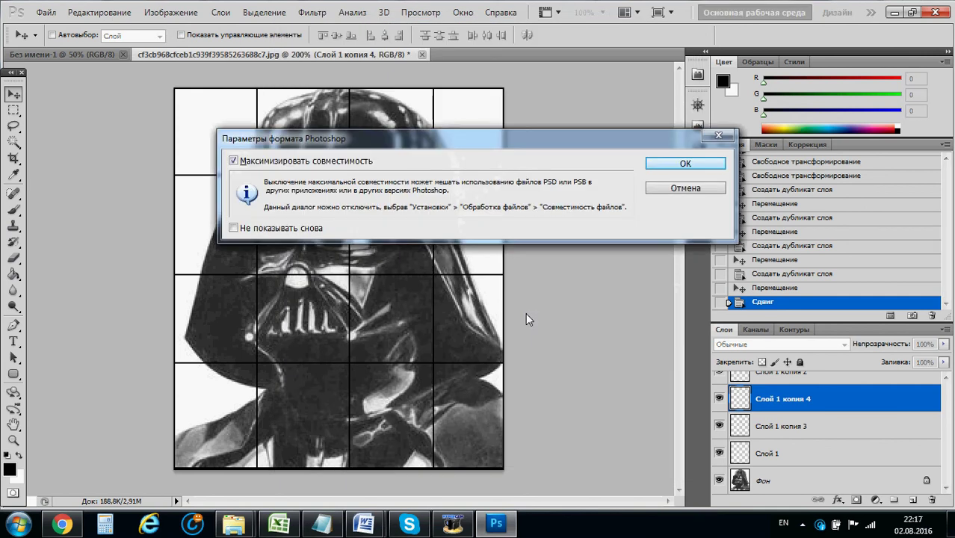
key(Return)
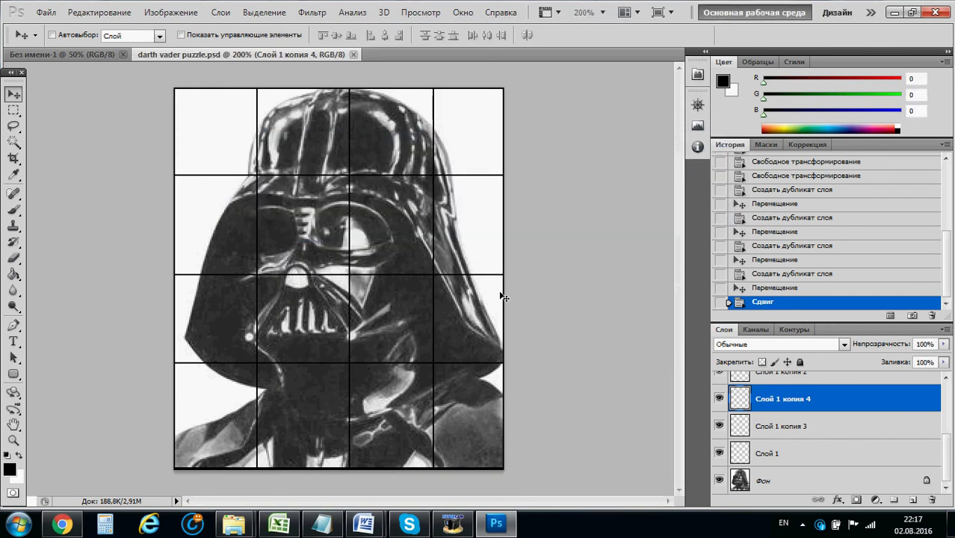